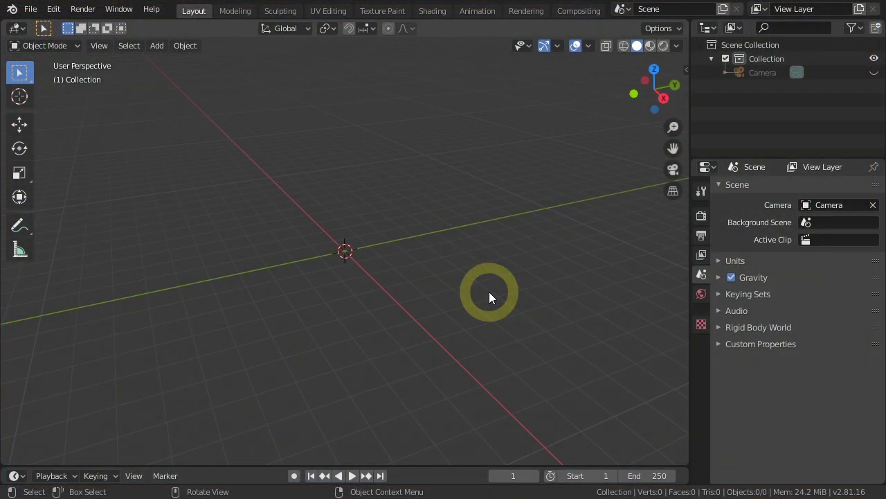
Drag the orange sofa photo 003.jpg from File Explorer into the 3D viewport as an image empty.
key("alt+Tab")
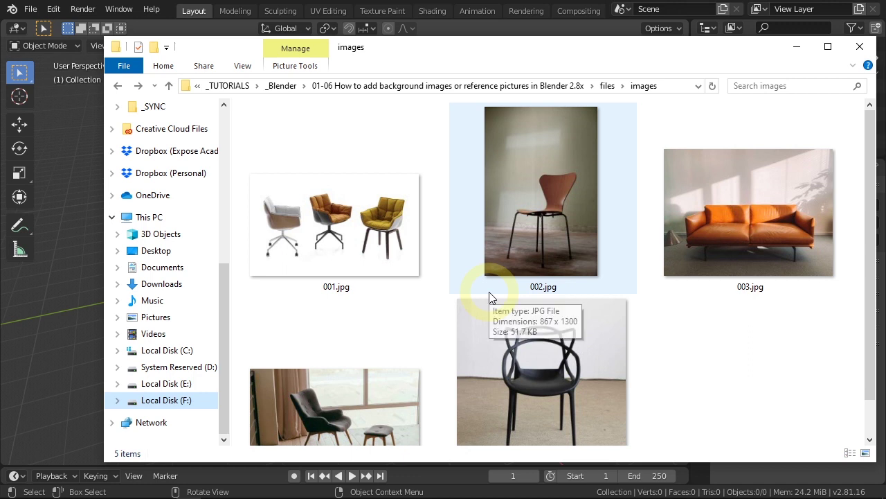
left_click(736, 247)
left_click_drag(735, 247, 720, 250)
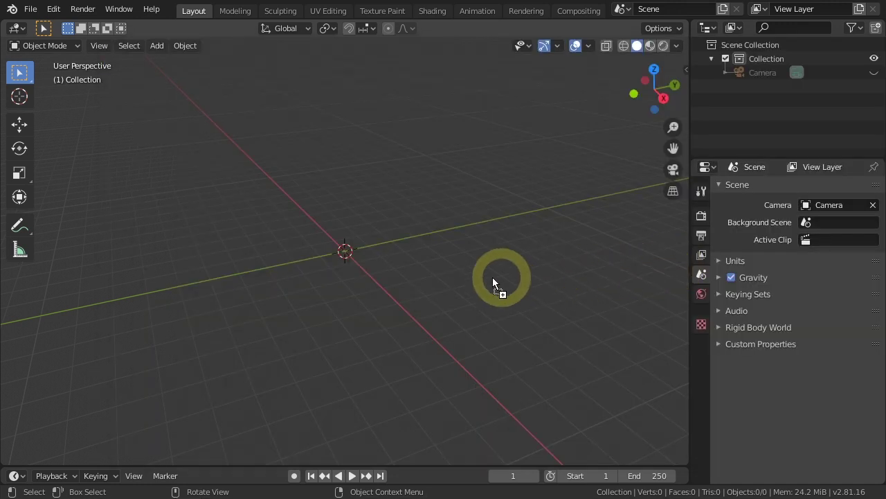
left_click_drag(493, 277, 458, 277)
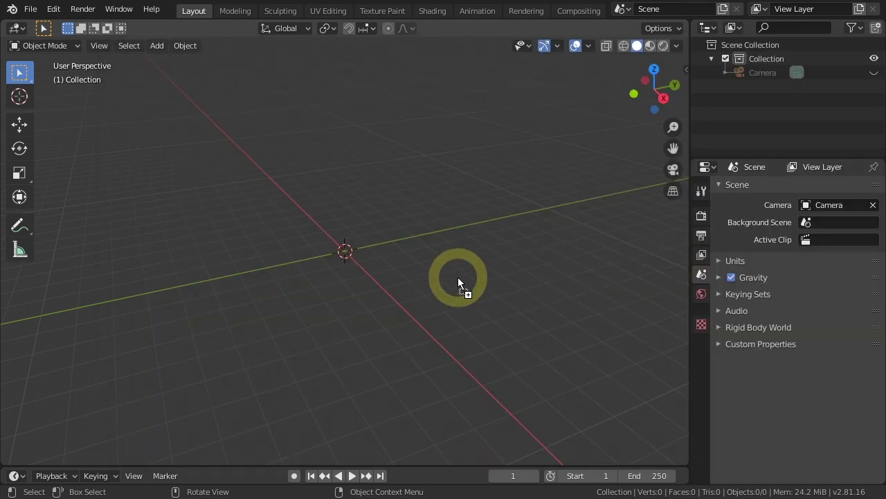
left_click_drag(458, 277, 457, 277)
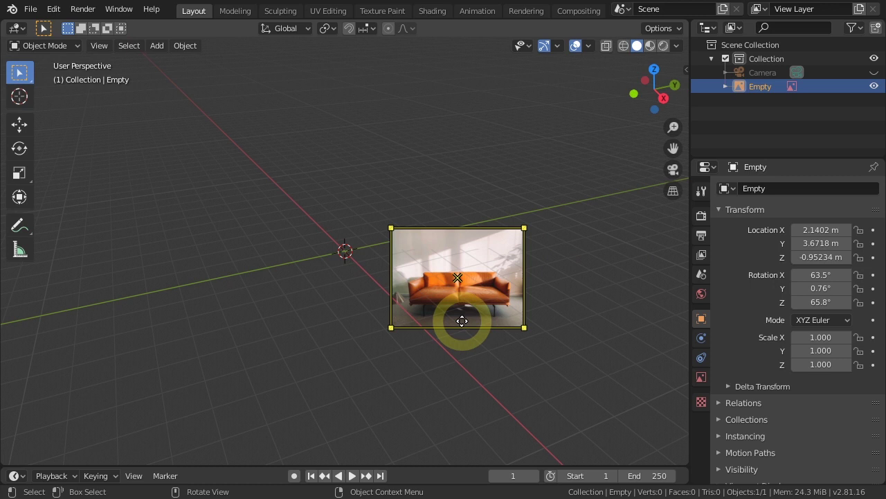
middle_click_drag(435, 311, 363, 320)
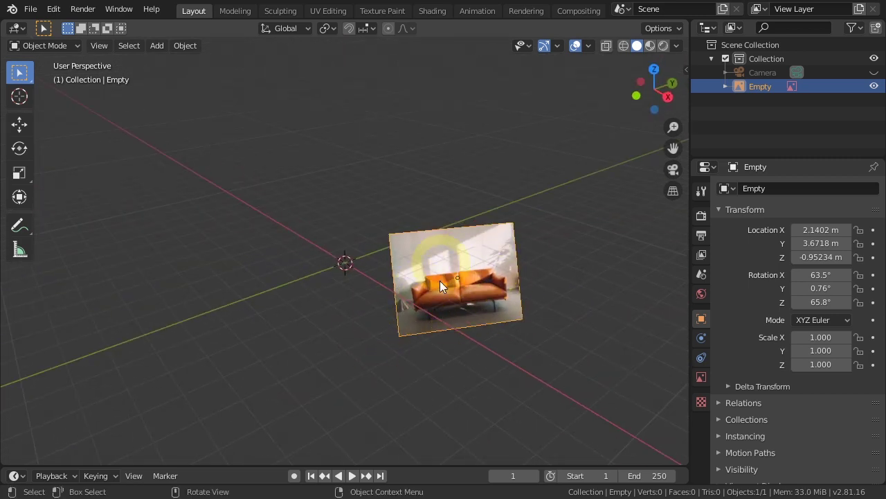
Add the black wire chair photo from File Explorer as a second image empty, Empty.001.
middle_click(339, 318)
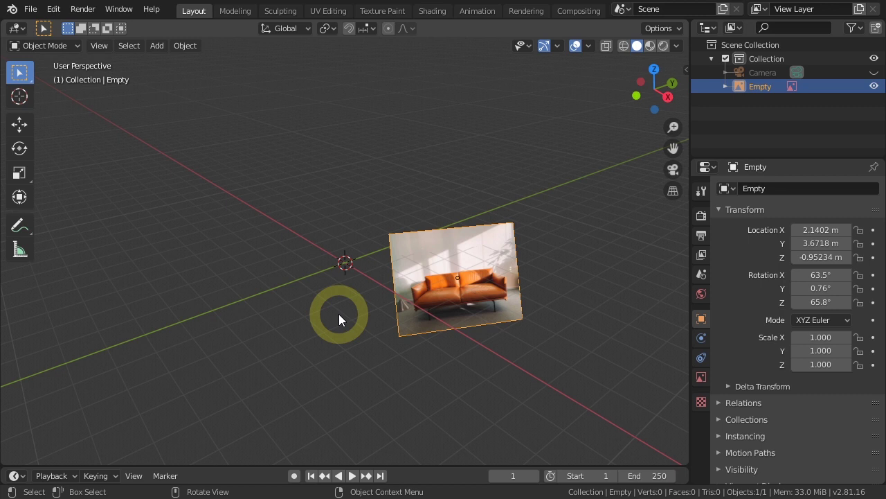
key("KP_3")
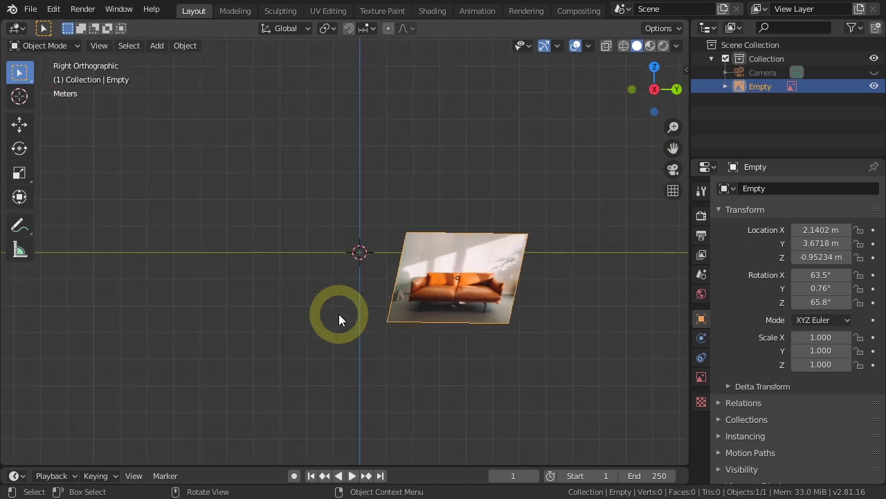
key("alt")
key("alt+Tab")
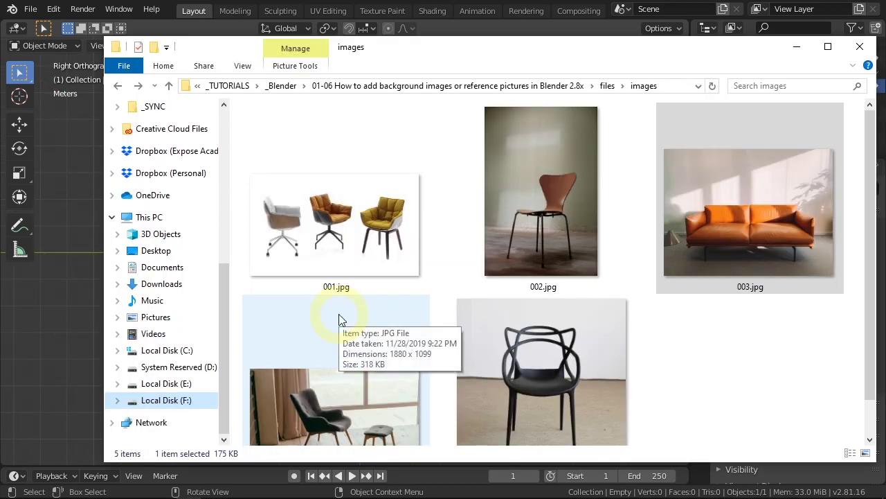
left_click(524, 364)
left_click_drag(524, 358, 181, 342)
middle_click_drag(272, 350, 340, 343)
middle_click_drag(327, 313, 396, 353, "shift")
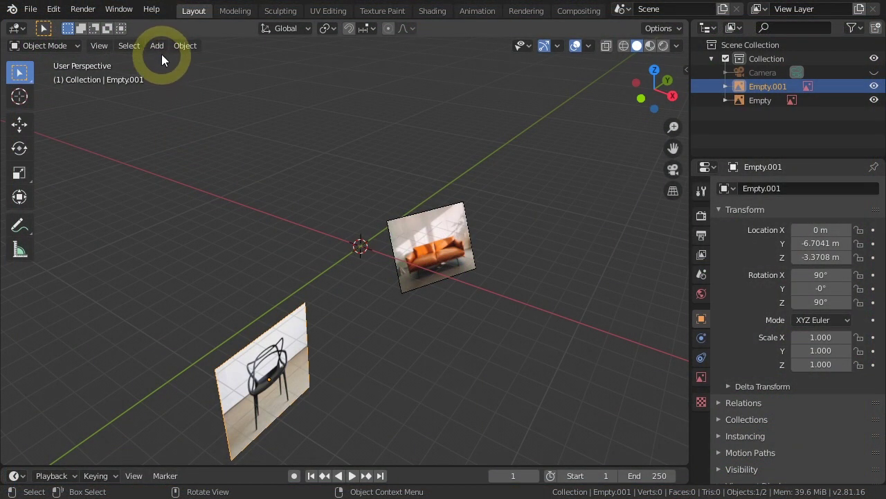
Show the Add menu's Image entry with its Reference and Background choices.
left_click(158, 46)
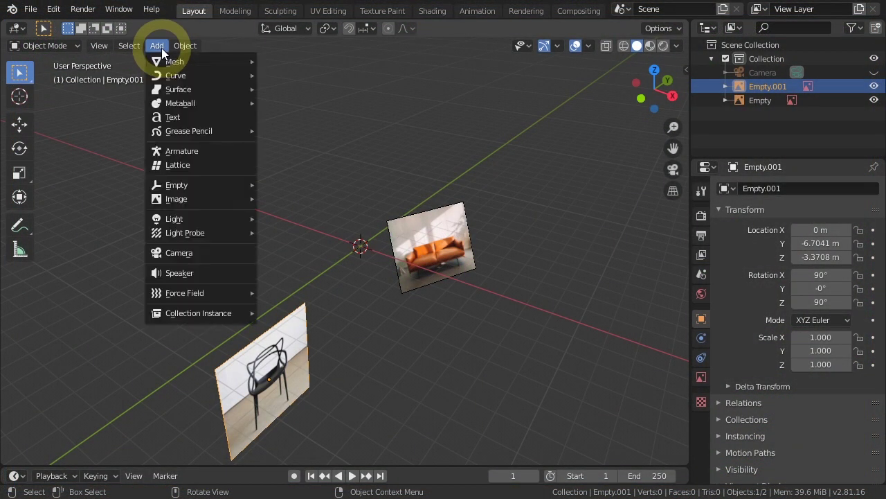
key("shift+a")
mouse_move(398, 263)
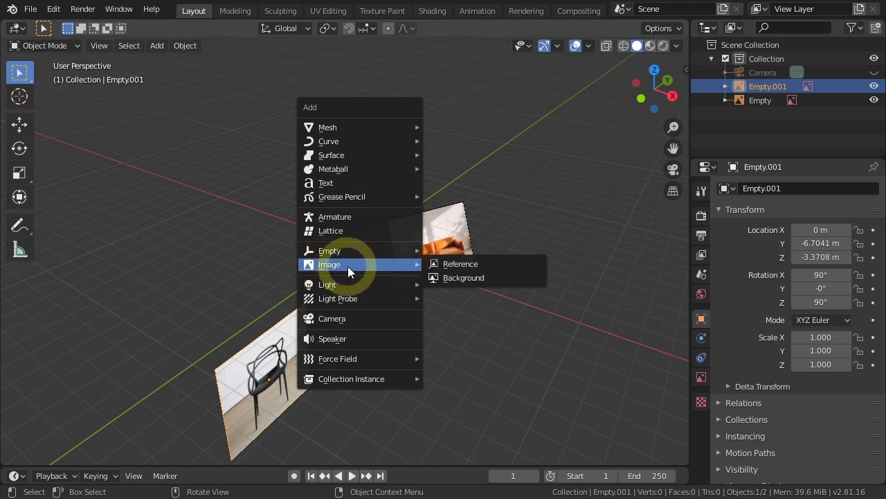
Load 004.jpg from the images folder as a reference image, creating Empty.002.
left_click(467, 265)
double_click(233, 161)
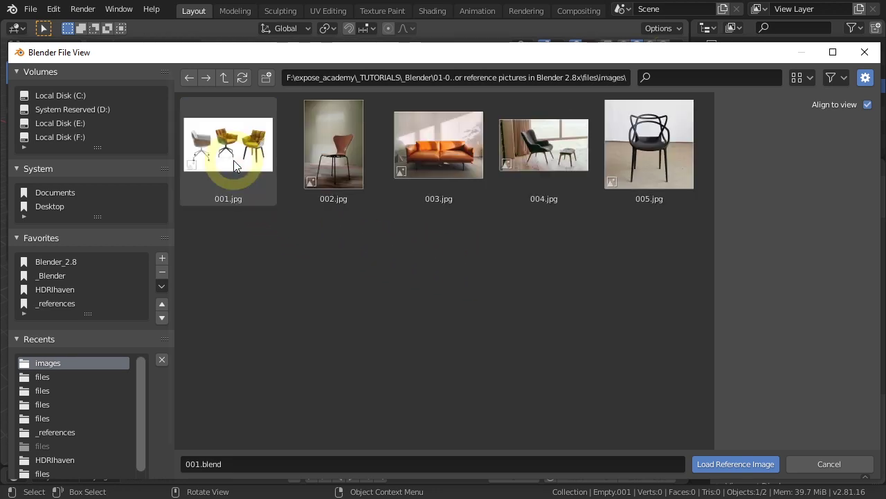
left_click(547, 163)
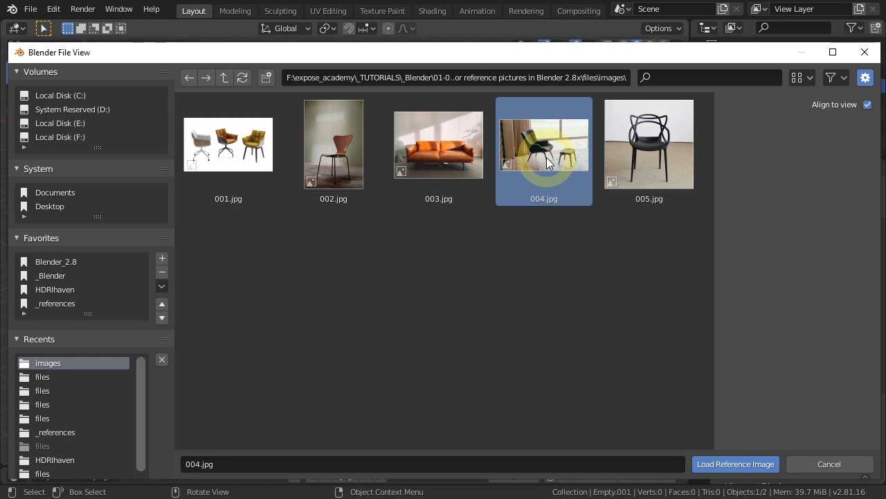
left_click(728, 464)
middle_click_drag(409, 340, 447, 344)
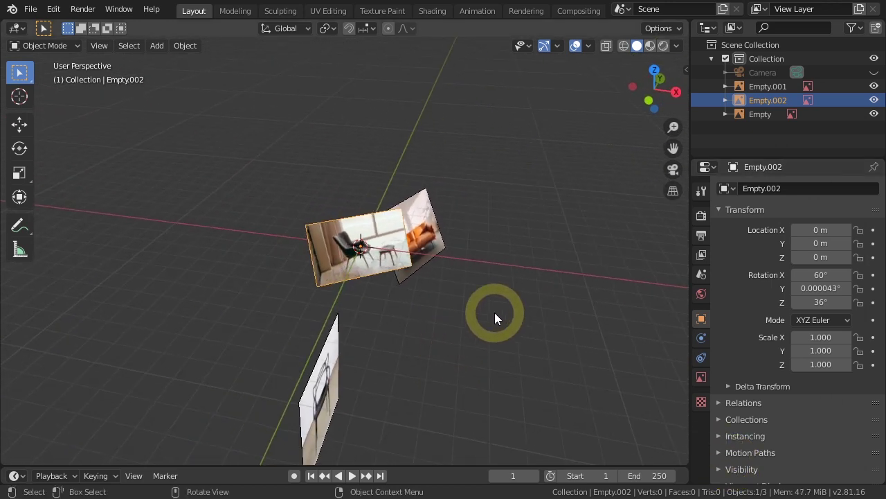
Hide Empty, Empty.002 and Empty.001 in the Outliner.
left_click(874, 113)
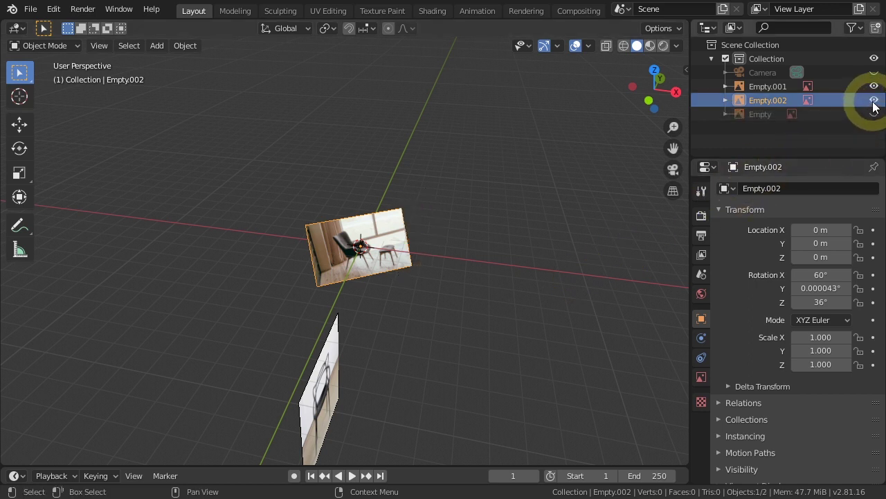
left_click(874, 100)
left_click(874, 86)
middle_click_drag(410, 288, 417, 254)
Add a blank Image empty, Empty.003, at the origin.
key("shift+a")
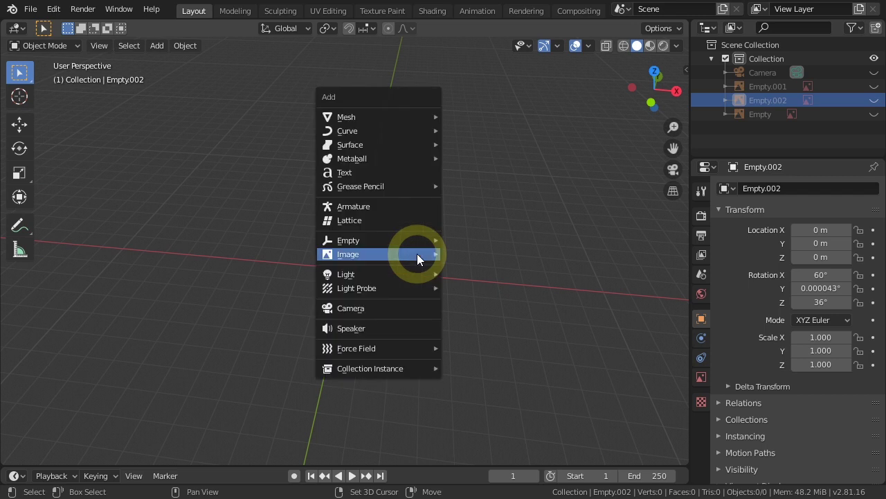
mouse_move(349, 242)
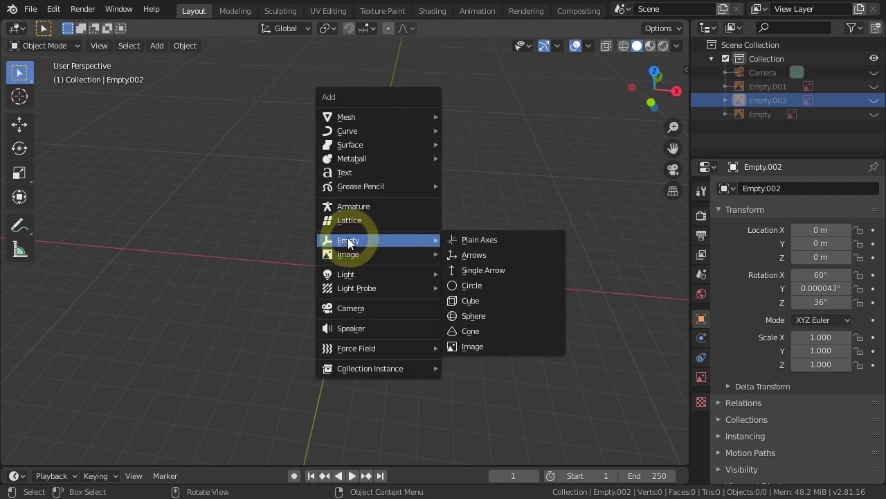
left_click(474, 345)
middle_click_drag(464, 339, 405, 294)
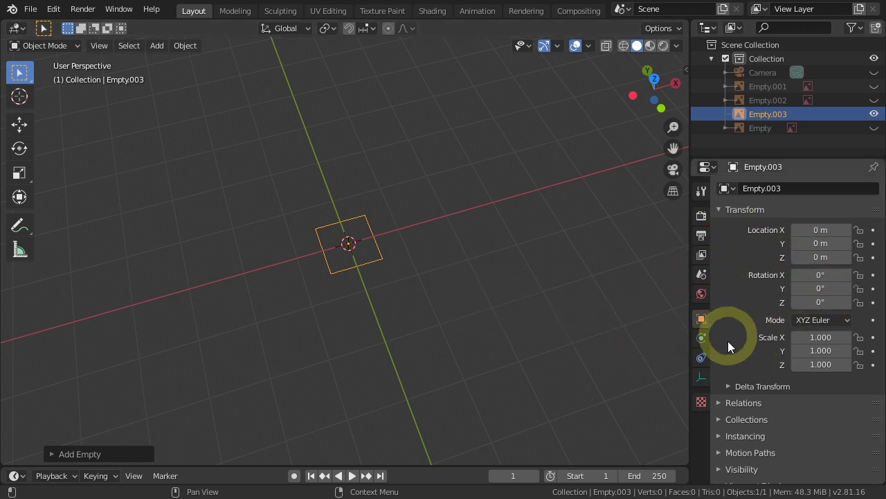
Try Plain Axes and then Arrows as Empty.003's Display As type.
left_click(701, 380)
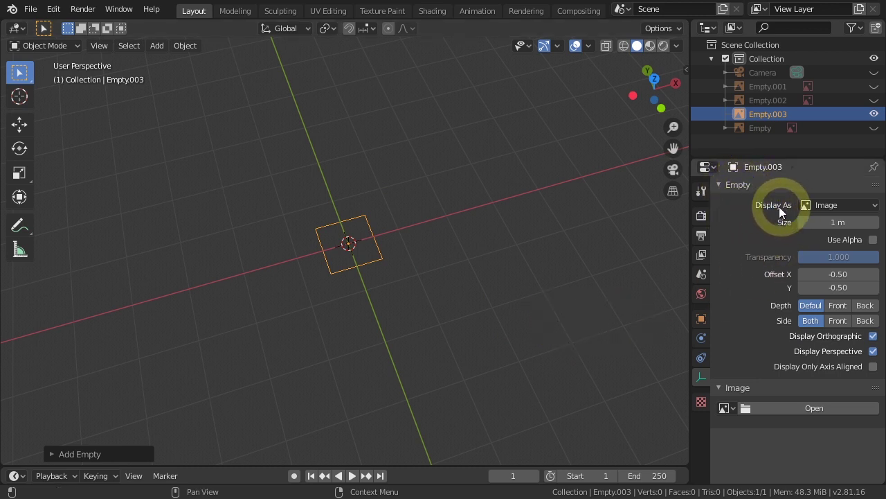
left_click(841, 205)
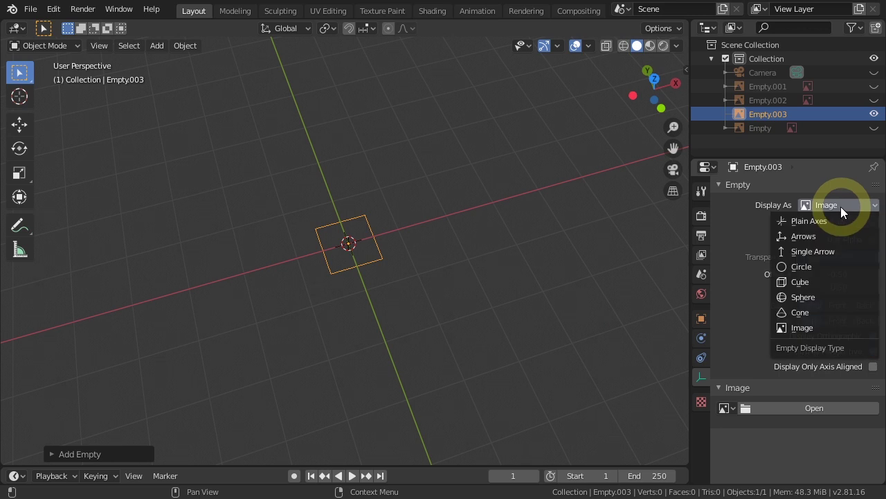
left_click(815, 221)
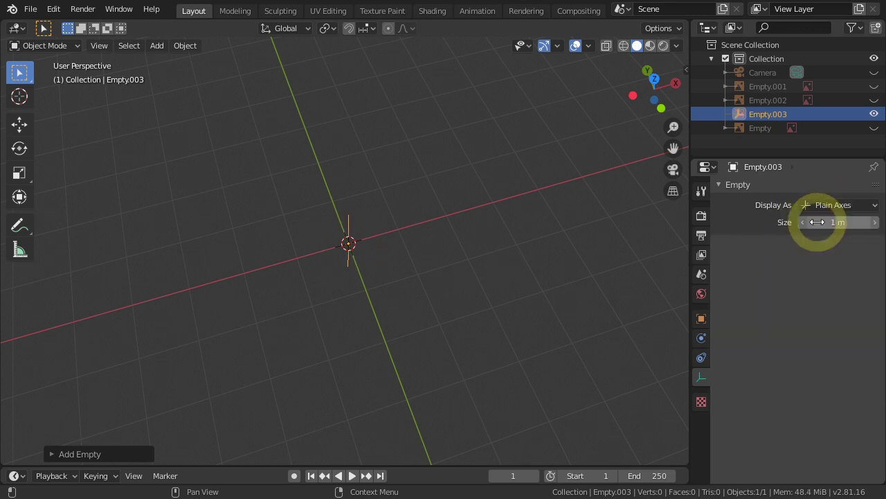
left_click(839, 206)
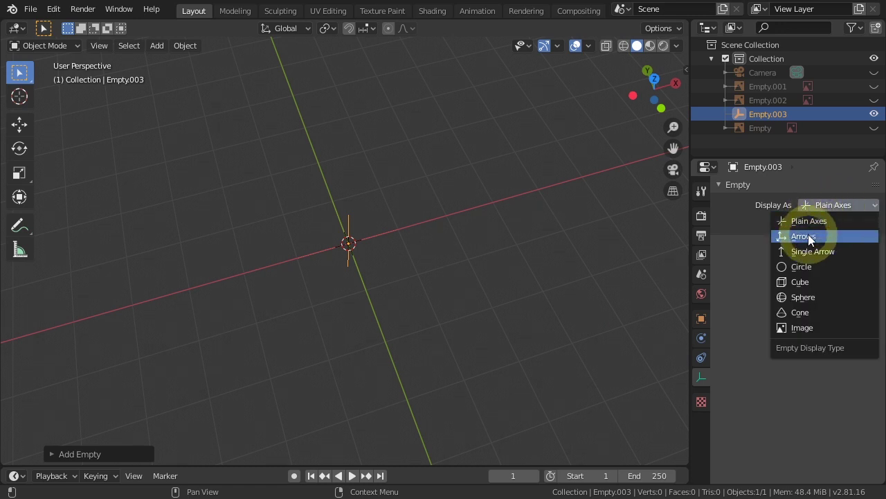
left_click(808, 236)
Set Empty.003's display back to Image and open the file browser for its picture.
left_click(826, 205)
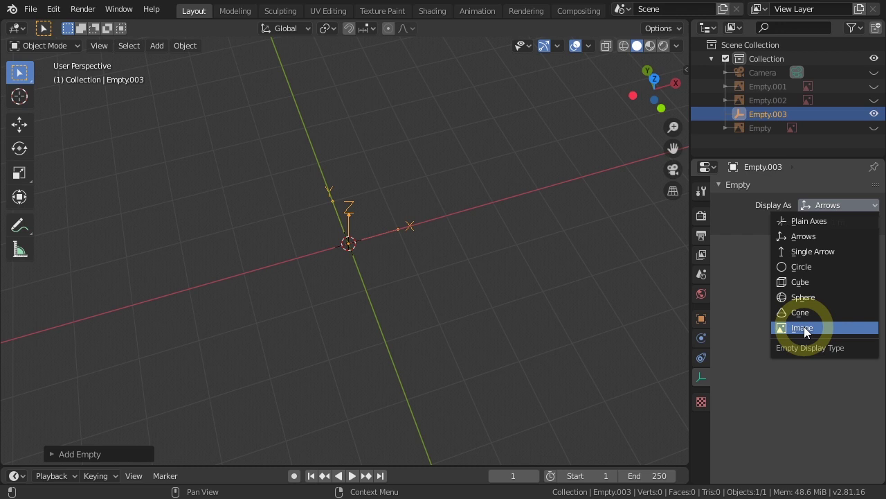
left_click(796, 328)
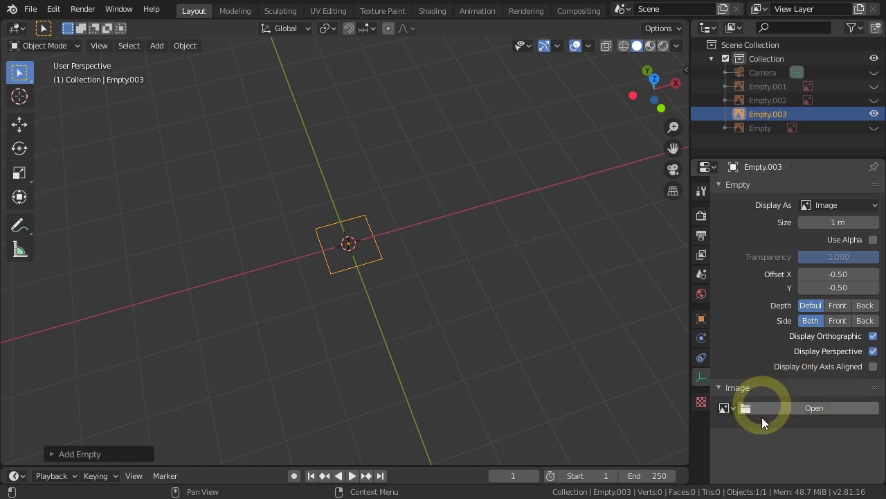
left_click(813, 410)
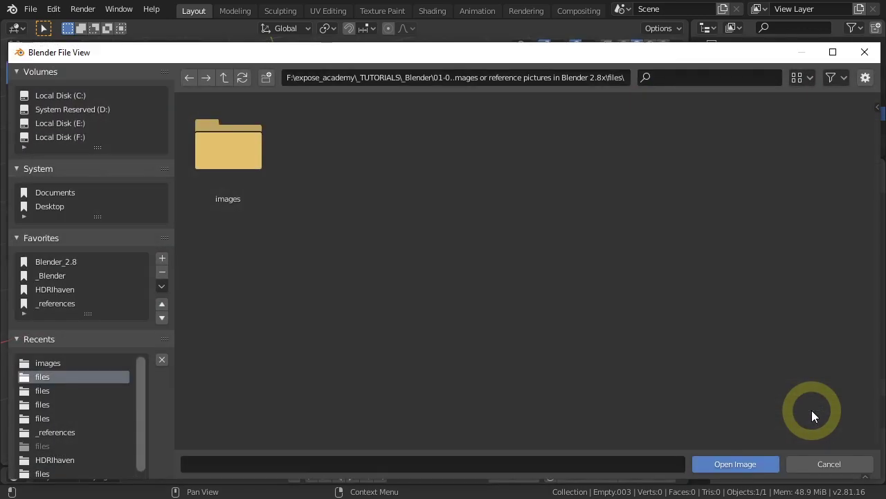
Load 003.jpg from the images folder into Empty.003.
double_click(230, 165)
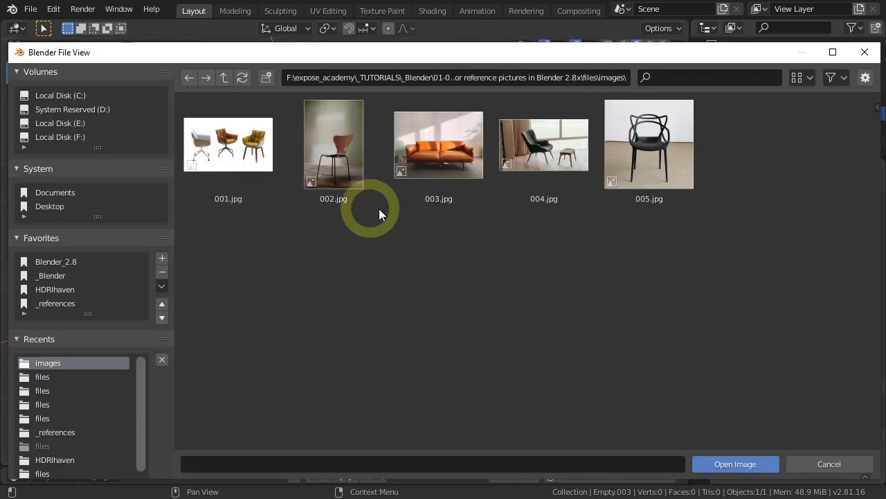
left_click(433, 167)
left_click(721, 461)
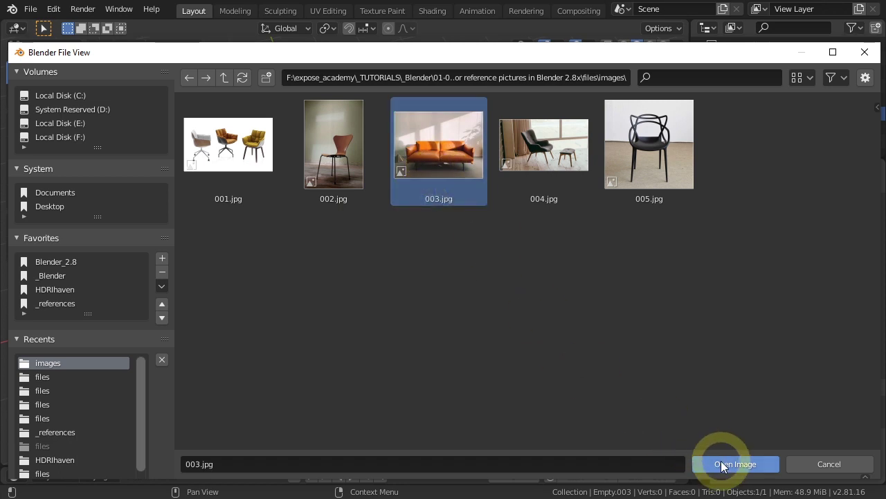
Place the 3D cursor at the sofa image's right corner and check the image source type.
right_click(350, 244, "shift")
scroll(349, 244, "up", 5)
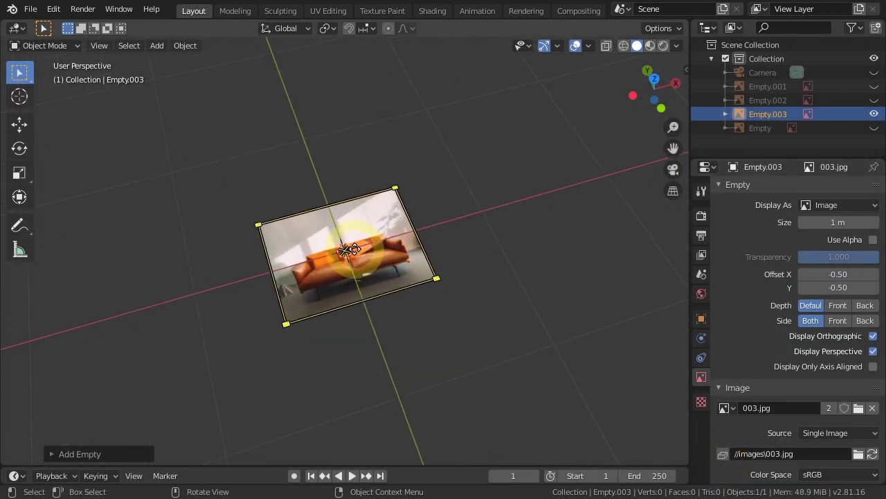
right_click(437, 266, "shift")
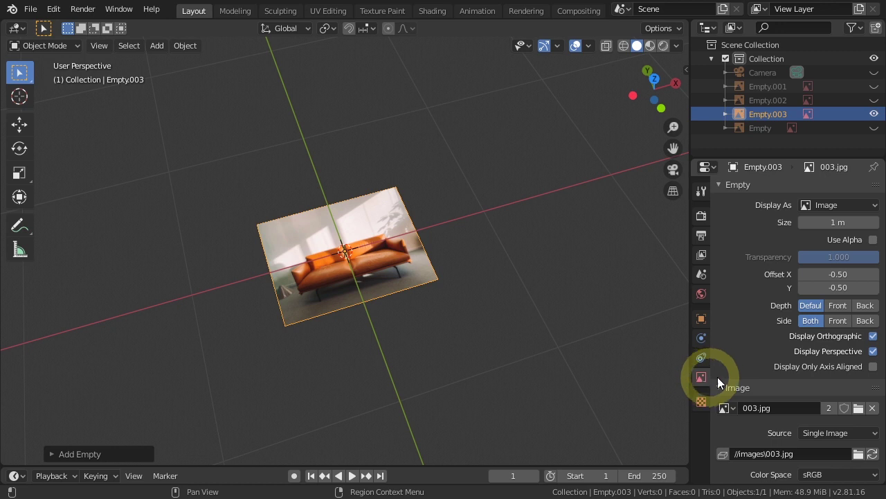
scroll(751, 347, "down", 1)
left_click(820, 433)
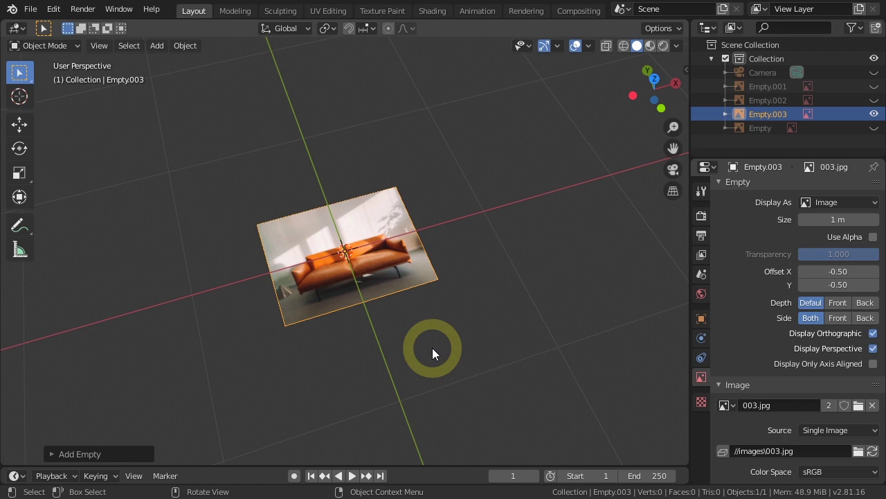
key("g")
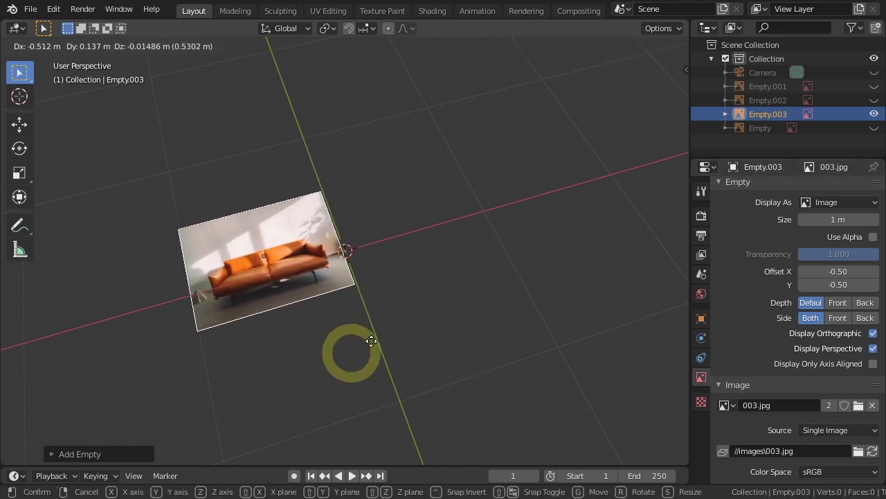
key("Escape")
key("r")
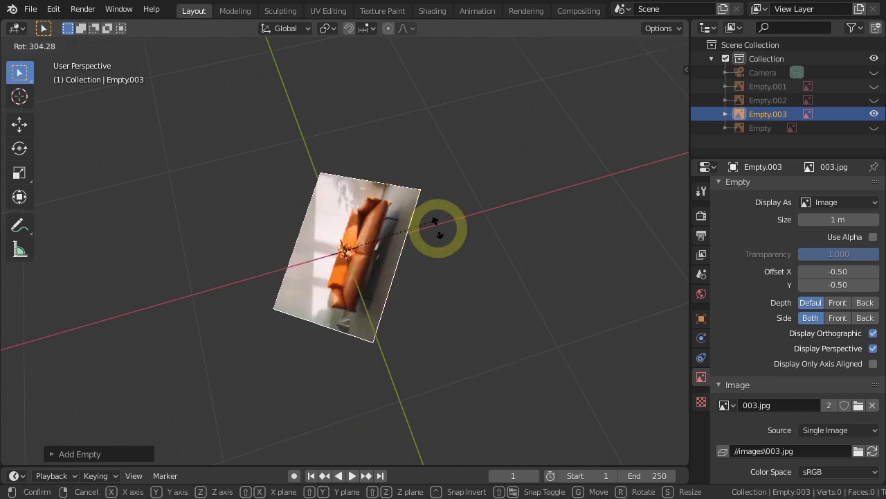
key("Escape")
key("s")
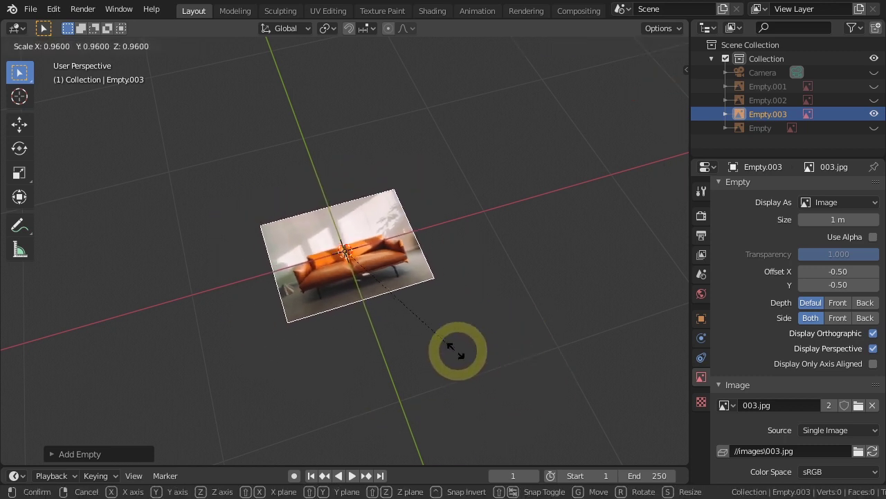
key("Escape")
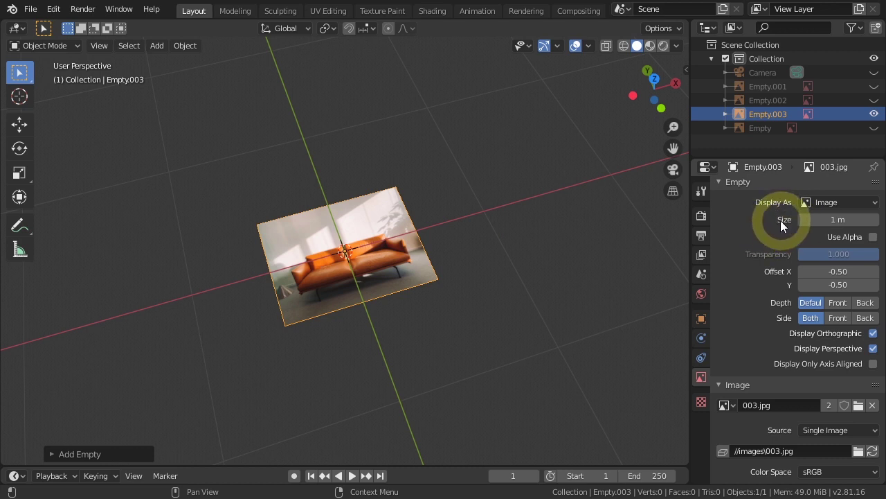
Set Empty.003's display size to 5 m.
left_click_drag(809, 220, 860, 221)
left_click(819, 221)
type("5")
key("Return")
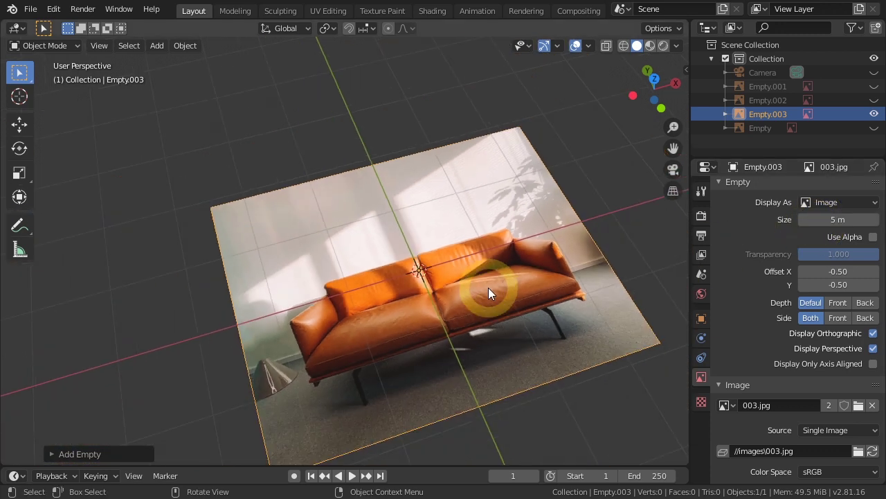
Inspect the enlarged image's resize handles and switch to Top view.
scroll(488, 287, "down", 5)
middle_click_drag(488, 287, 445, 310)
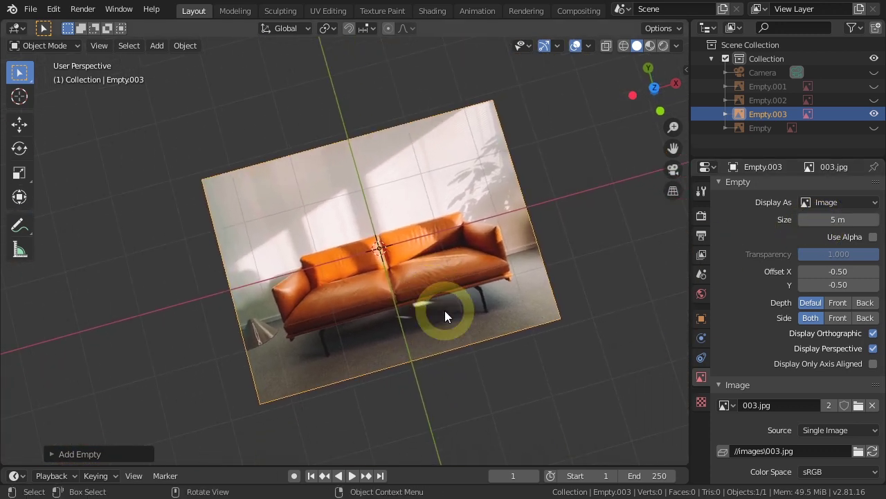
left_click(445, 310)
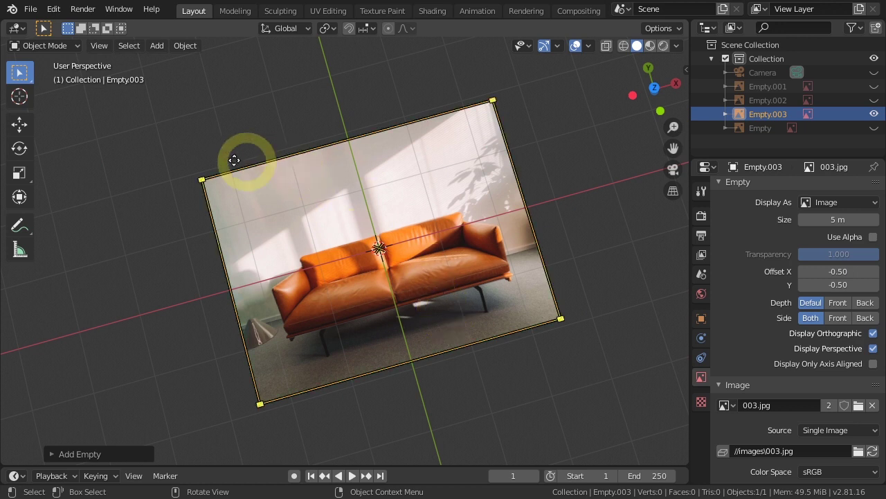
left_click(540, 297)
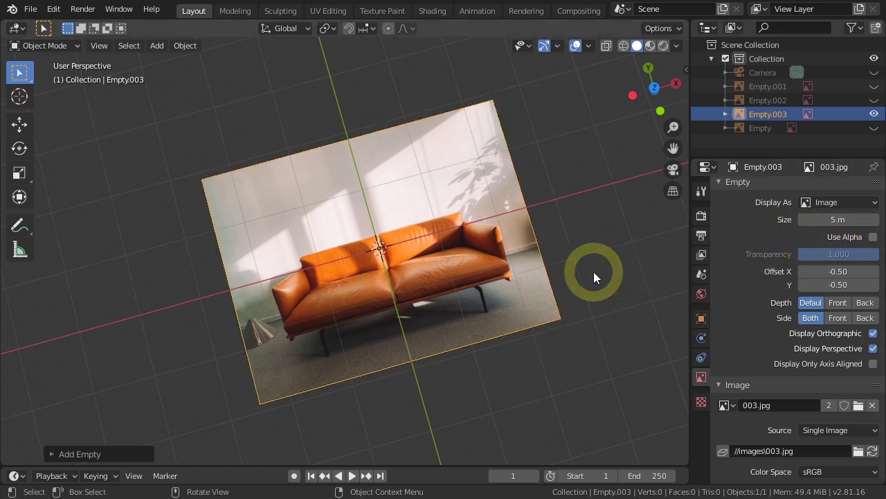
key("KP_7")
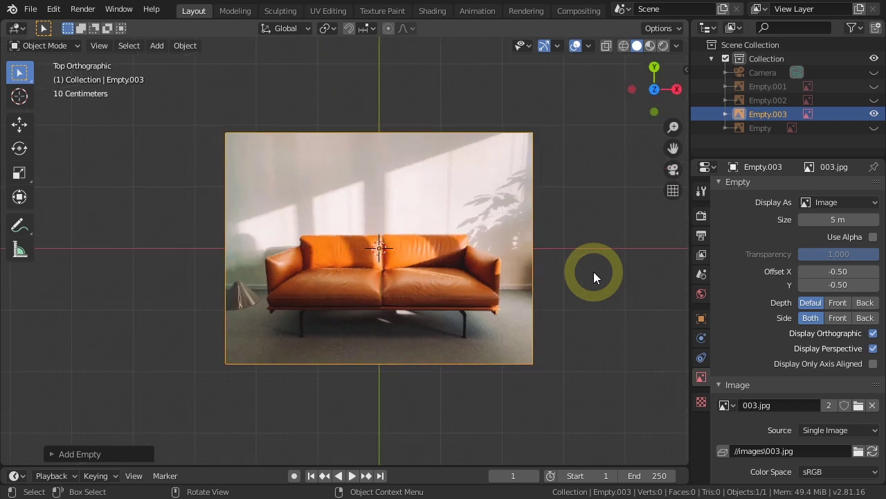
Resize the sofa image using its corner and edge handles in Top Orthographic view.
mouse_move(534, 134)
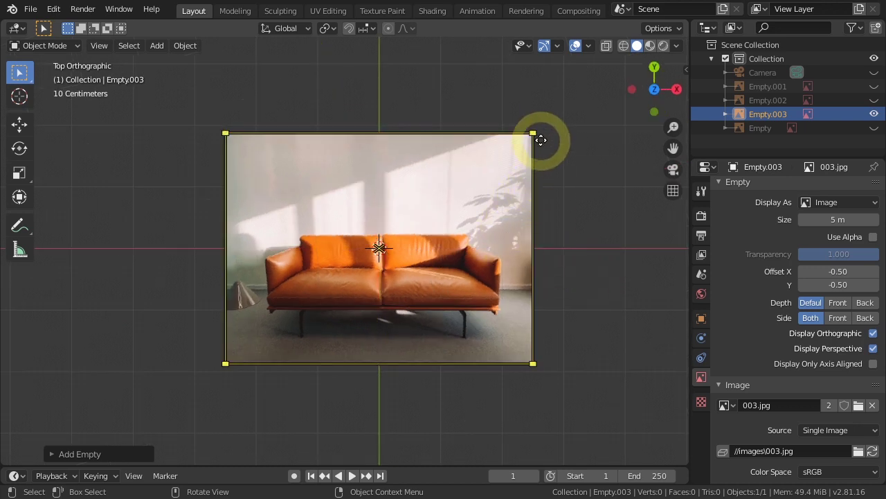
left_click_drag(535, 134, 439, 200)
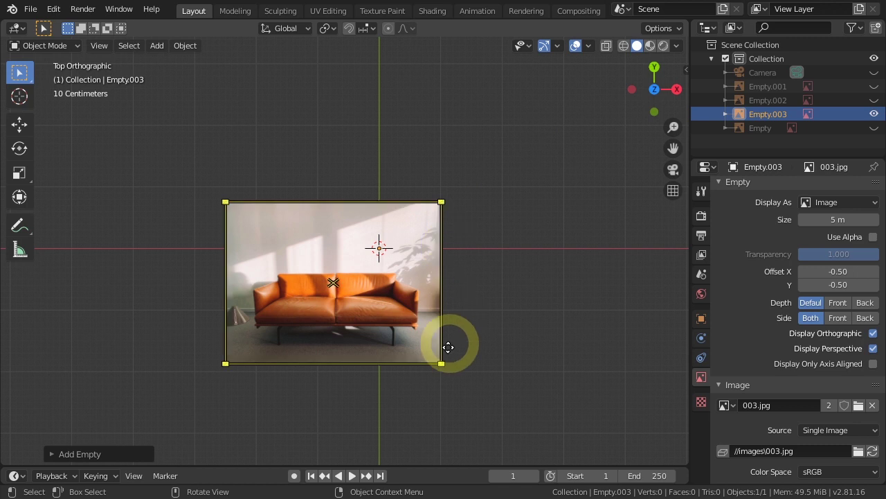
mouse_move(440, 366)
left_mouse_down()
mouse_move(455, 376)
mouse_move(445, 360)
left_mouse_up()
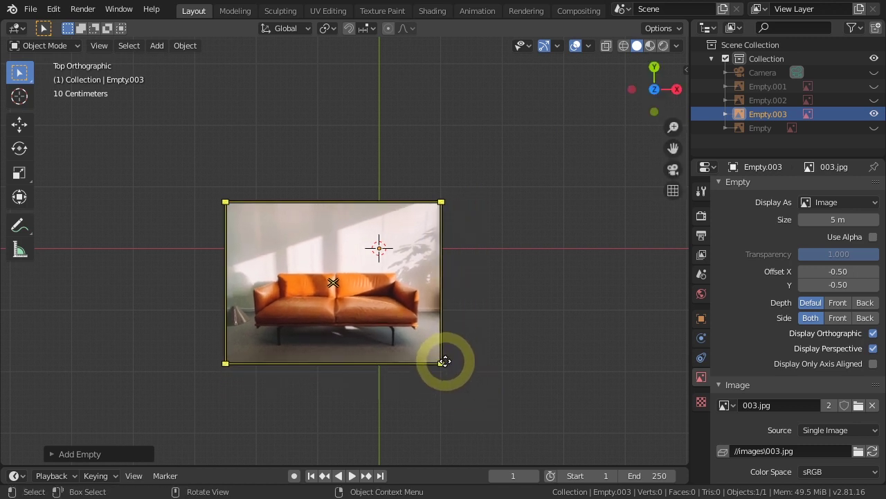
left_click_drag(223, 366, 207, 376)
left_click_drag(292, 201, 293, 257)
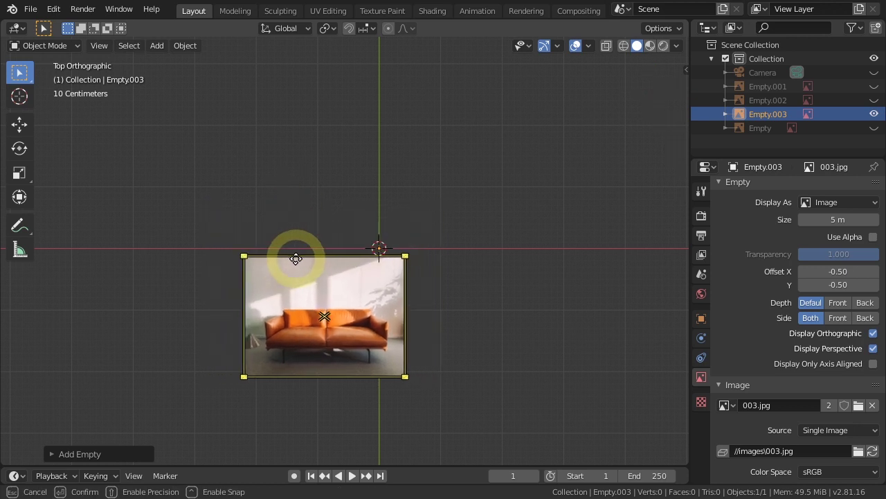
left_click_drag(253, 295, 251, 362)
Fine-tune the image's edges, leaving offsets of -1.10 on X and -0.86 on Y.
left_click(345, 331)
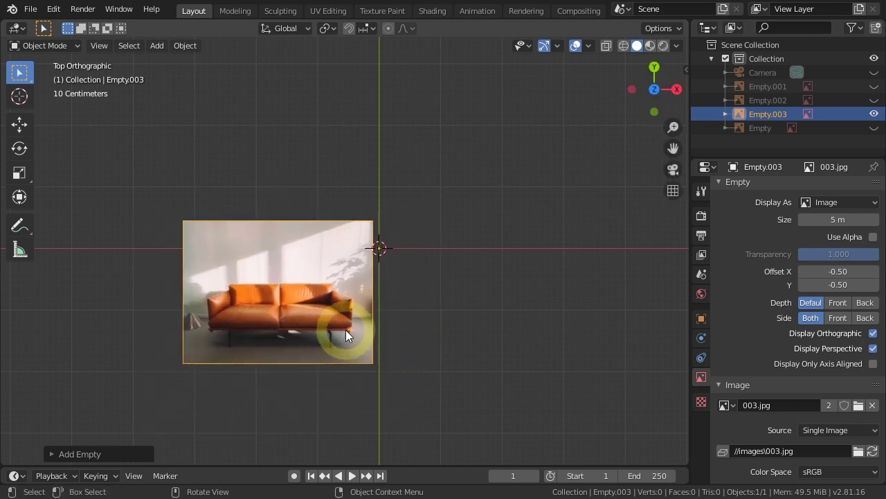
left_click_drag(382, 223, 356, 229)
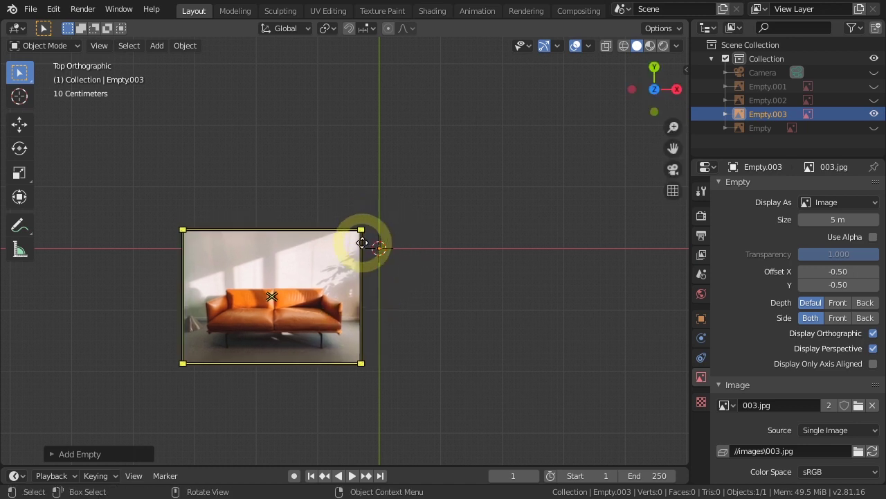
scroll(362, 242, "up", 1)
scroll(362, 242, "up", 1)
middle_click_drag(297, 288, 368, 260, "shift")
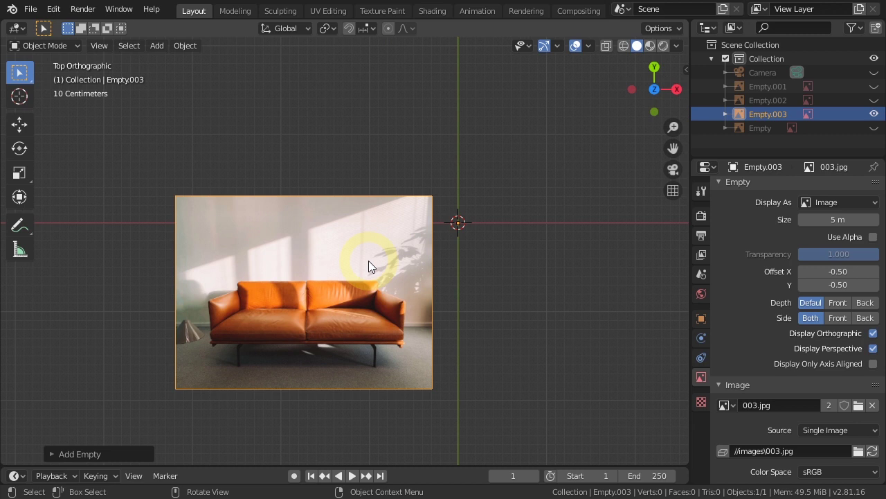
left_click_drag(432, 198, 428, 197)
Drag Empty.003's Size to 2.9 m and its offsets to -1.09 X and -0.83 Y.
left_click_drag(834, 219, 830, 220)
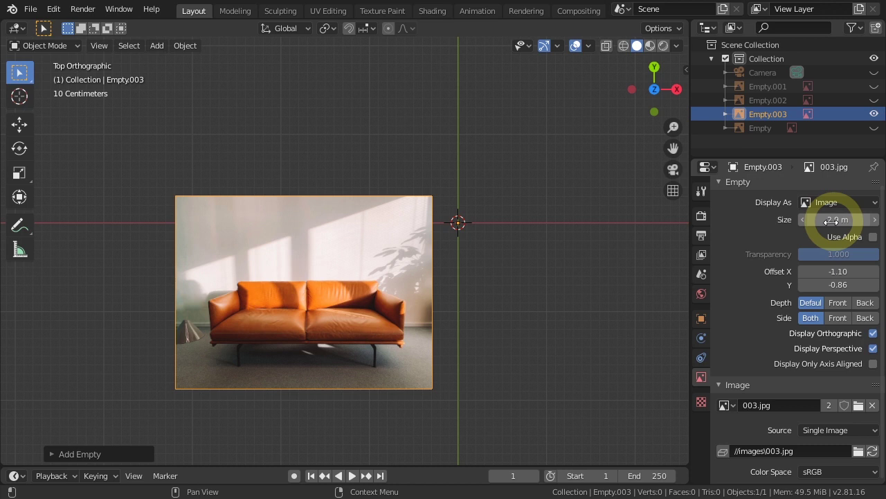
left_click_drag(831, 220, 831, 220)
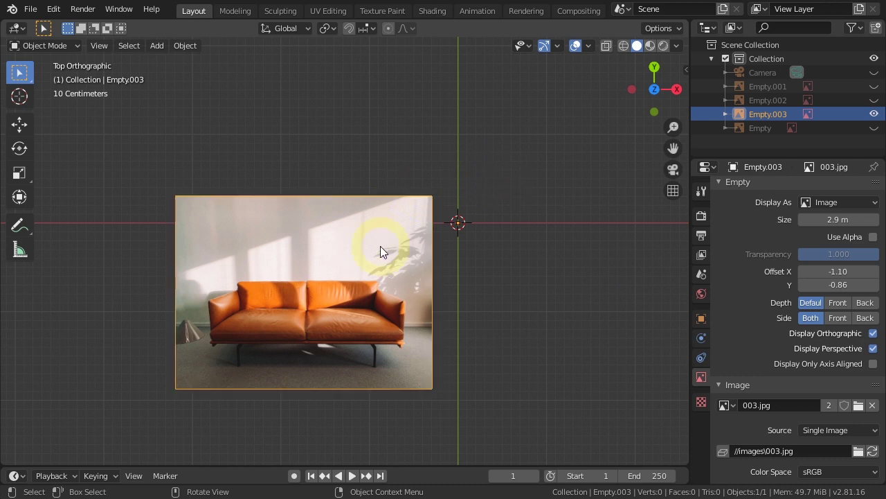
scroll(380, 246, "up", 1)
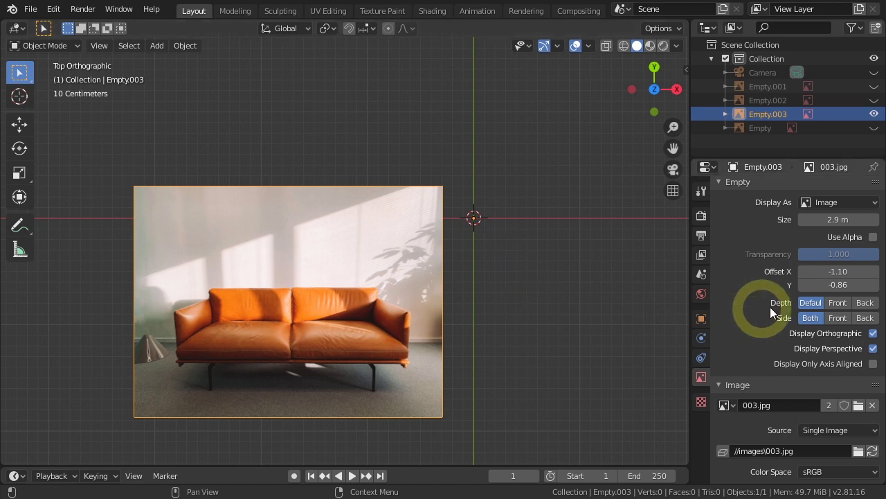
mouse_move(830, 273)
left_mouse_down()
mouse_move(871, 284)
mouse_move(819, 283)
mouse_move(842, 283)
left_mouse_up()
Reset the sofa image's X and Y offsets to their defaults.
left_click(473, 225)
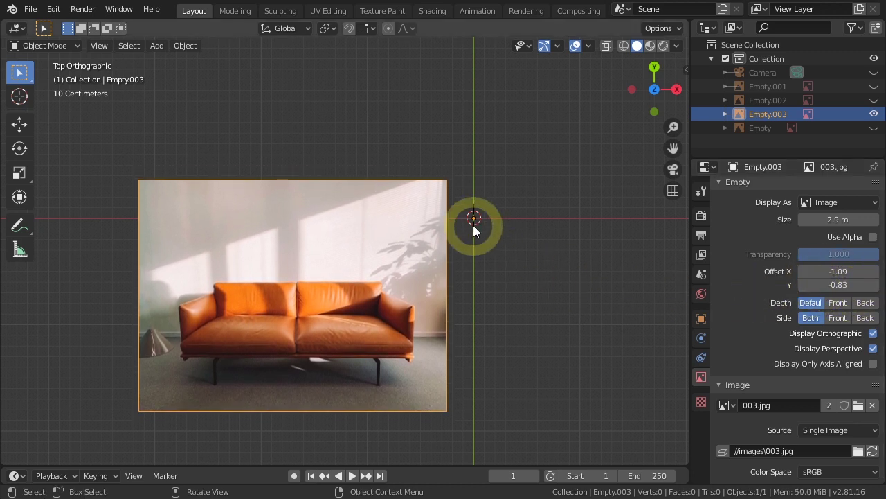
left_click(284, 293)
left_click(527, 320)
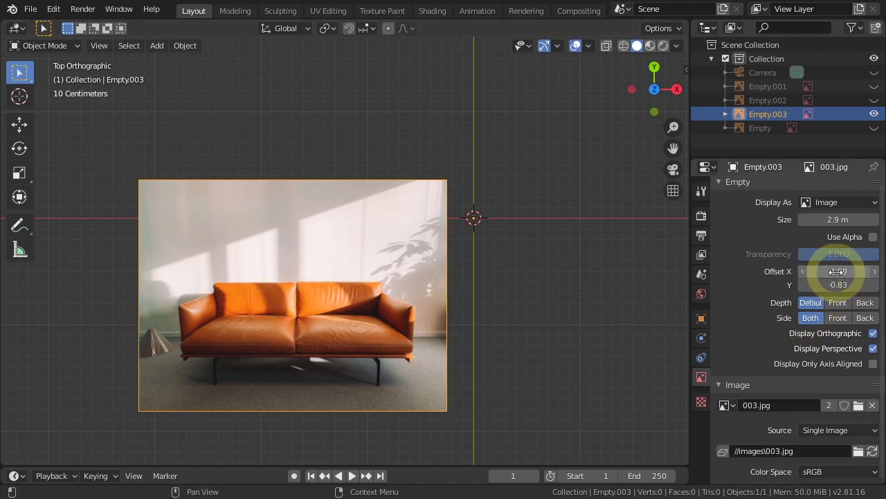
key("BackSpace")
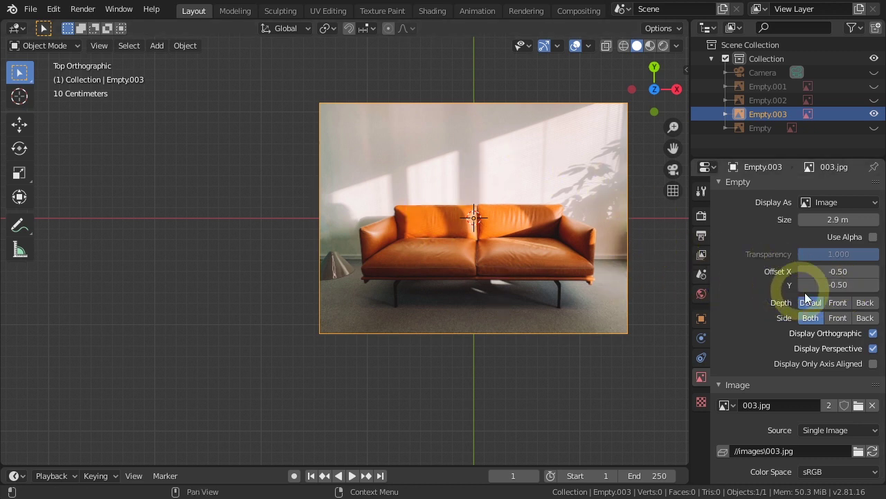
Try 0 for both offsets, then return X and Y to -0.50.
left_click(840, 273)
type("0")
key("Tab")
type("0")
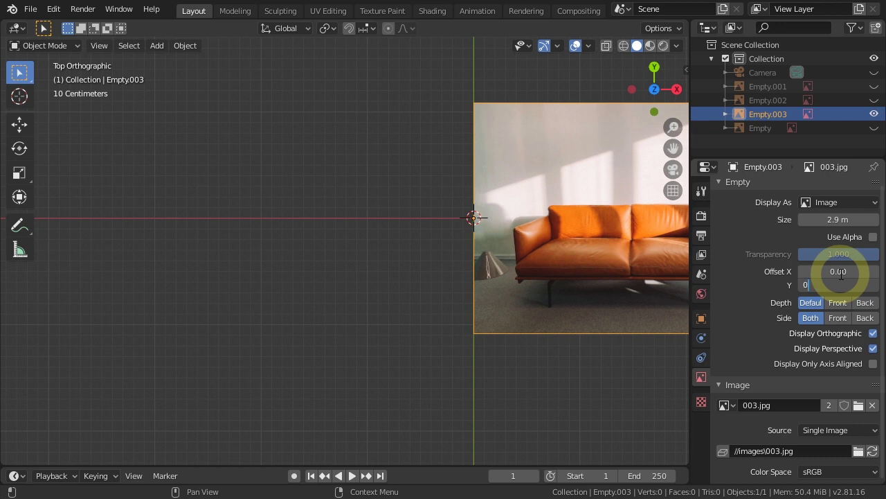
key("Return")
middle_click_drag(534, 267, 341, 355, "shift")
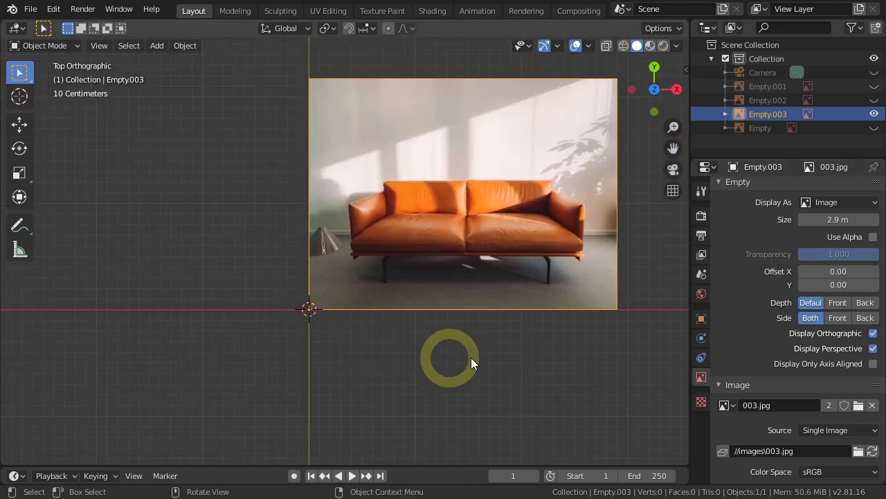
left_click_drag(839, 271, 840, 272)
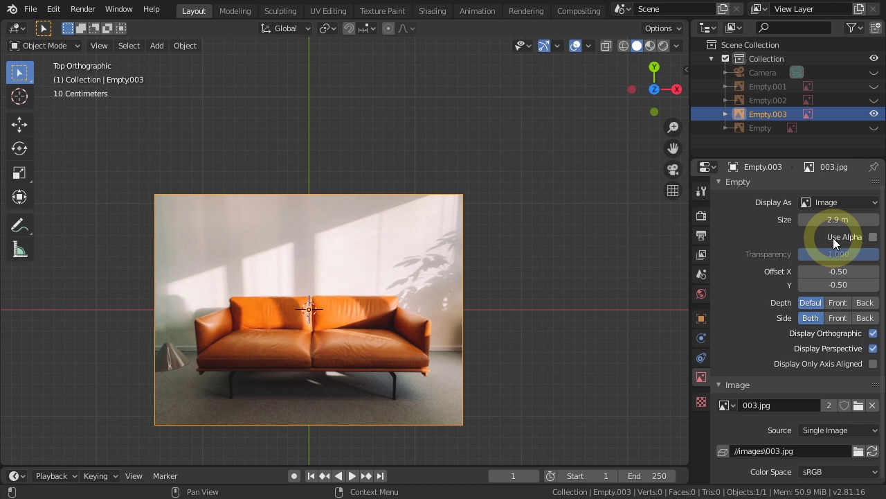
Enable Use Alpha, set Transparency to 0.647, then disable Use Alpha again.
left_click(873, 237)
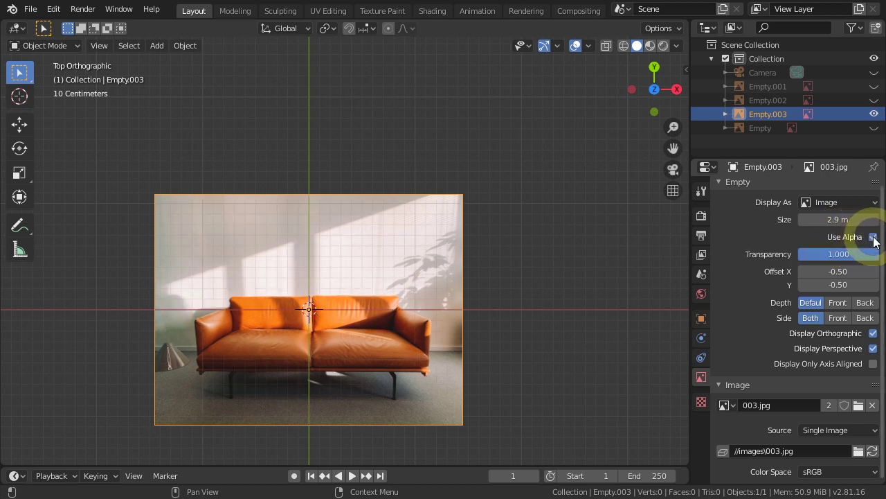
left_click_drag(849, 253, 817, 254)
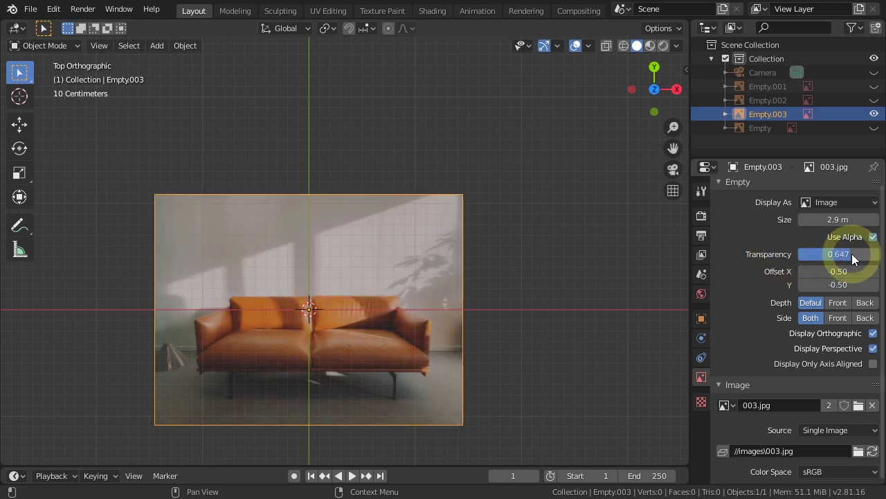
left_click(874, 237)
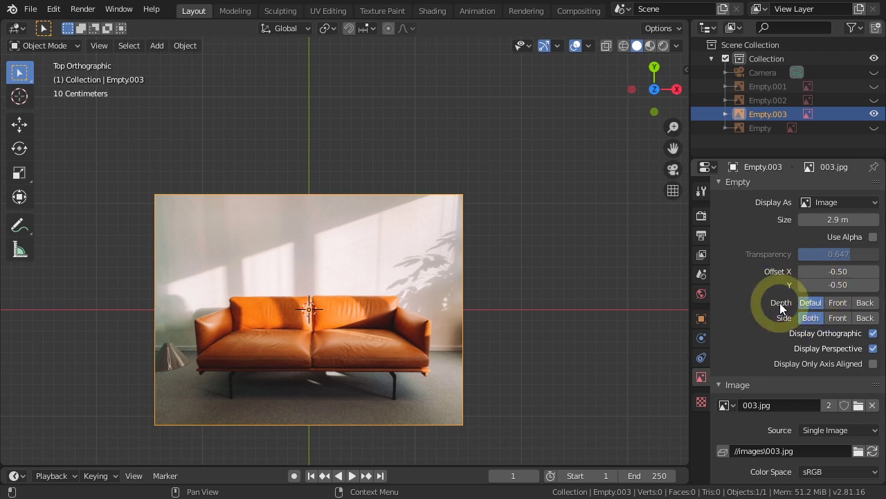
middle_click_drag(531, 310, 457, 296)
Add a cube to the scene.
key("shift+a")
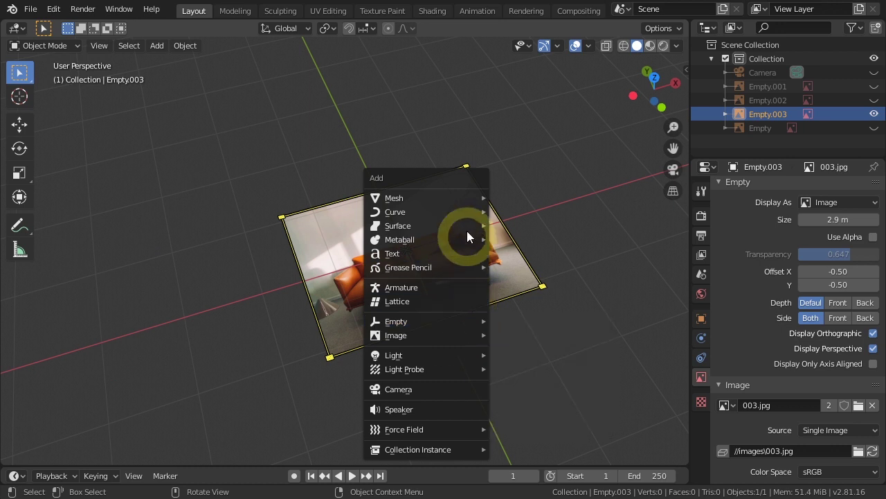
mouse_move(466, 200)
left_click(517, 210)
middle_click_drag(449, 347, 445, 297)
Lower the cube beneath the sofa image and place a duplicate above it.
key("g")
key("z")
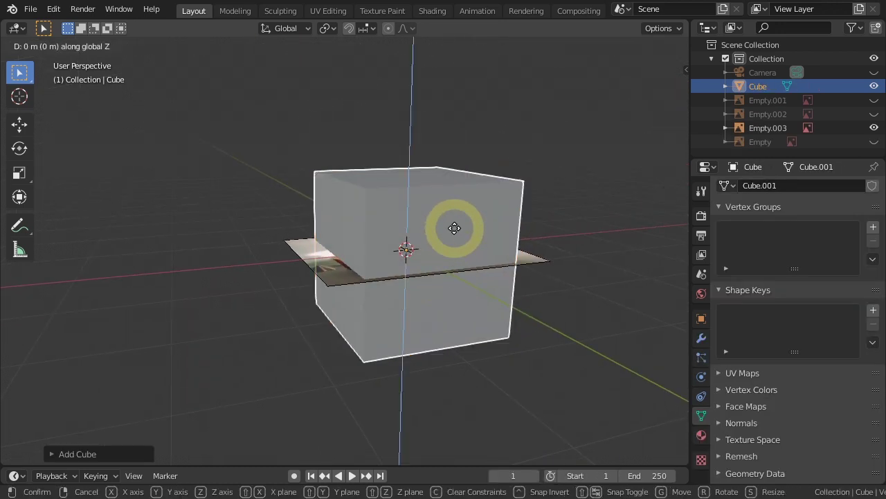
left_click(450, 349)
key("shift+d")
key("z")
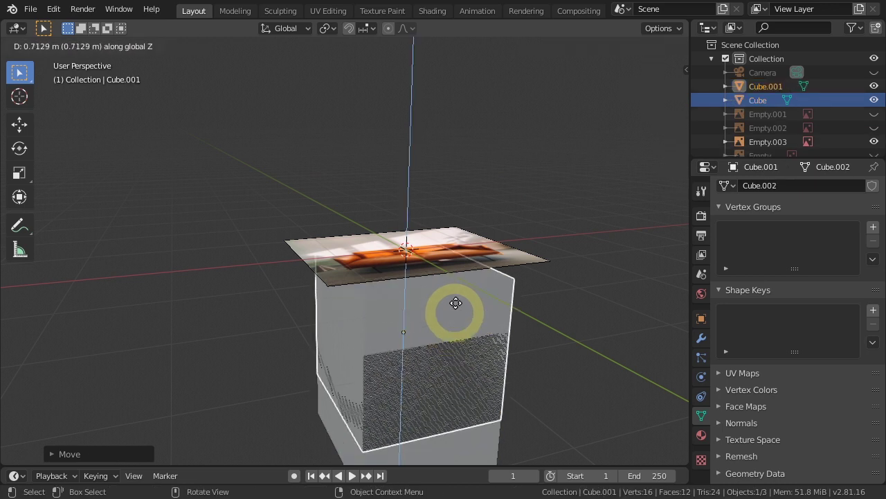
left_click(496, 126)
Select the sofa image empty Empty.003.
middle_click_drag(495, 223, 417, 339)
scroll(411, 337, "up", 2)
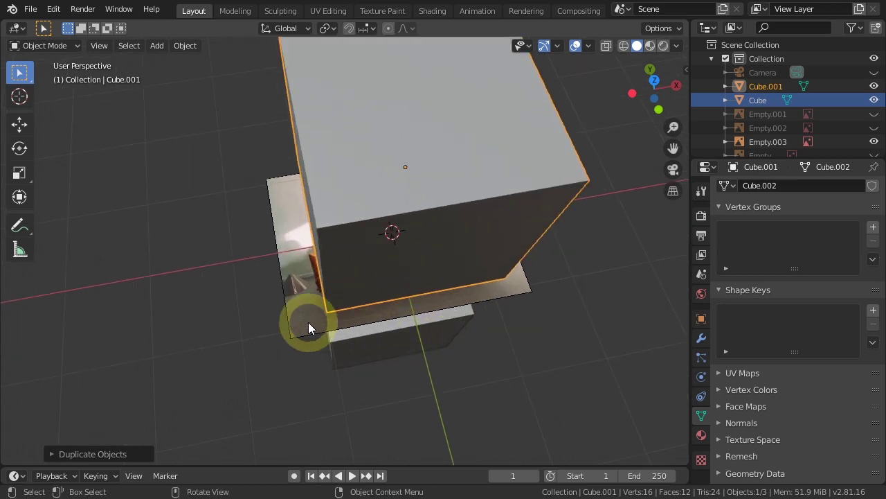
left_click(309, 325)
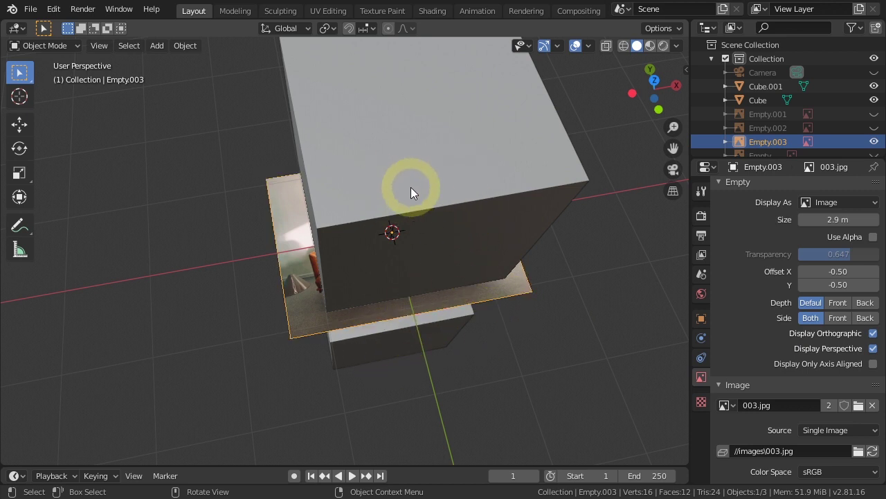
Try Empty.003's Depth at Front, then settle on Back behind the cubes.
left_click(838, 302)
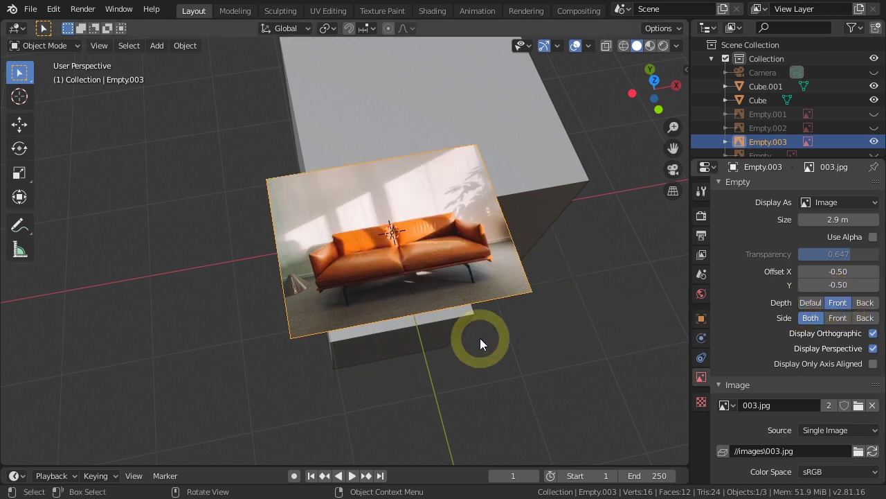
middle_click_drag(505, 363, 527, 351)
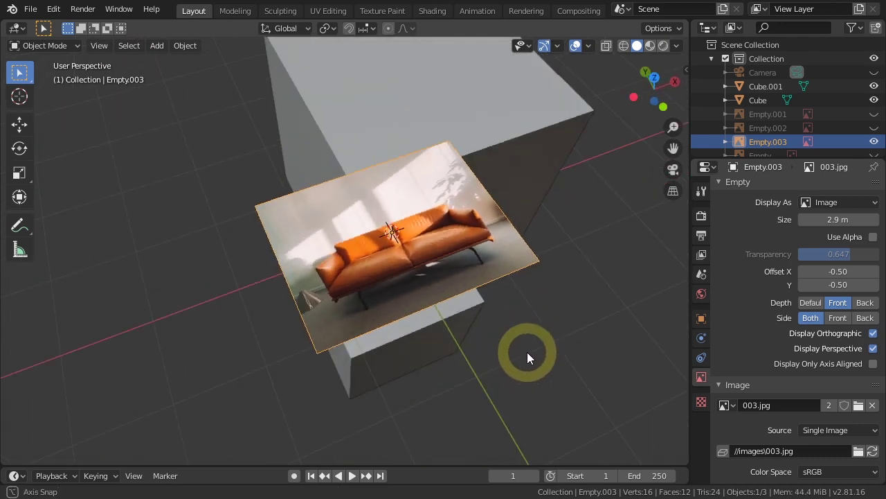
left_click(865, 302)
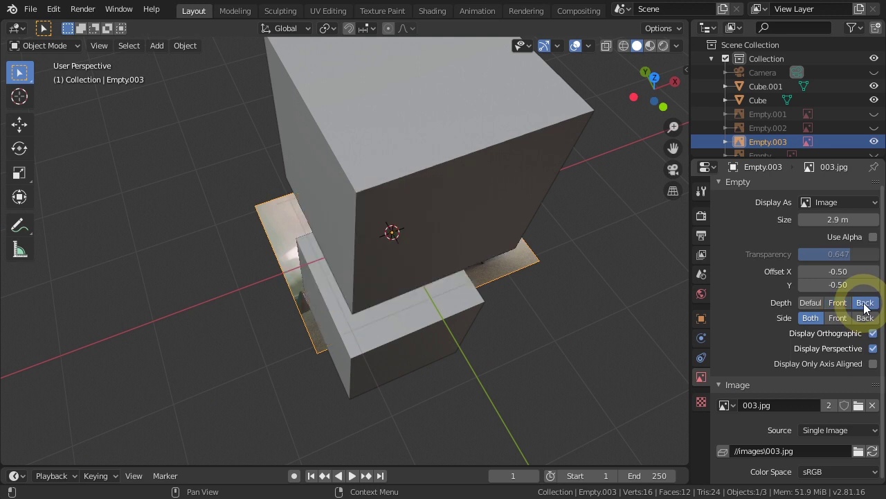
middle_click_drag(537, 314, 482, 300)
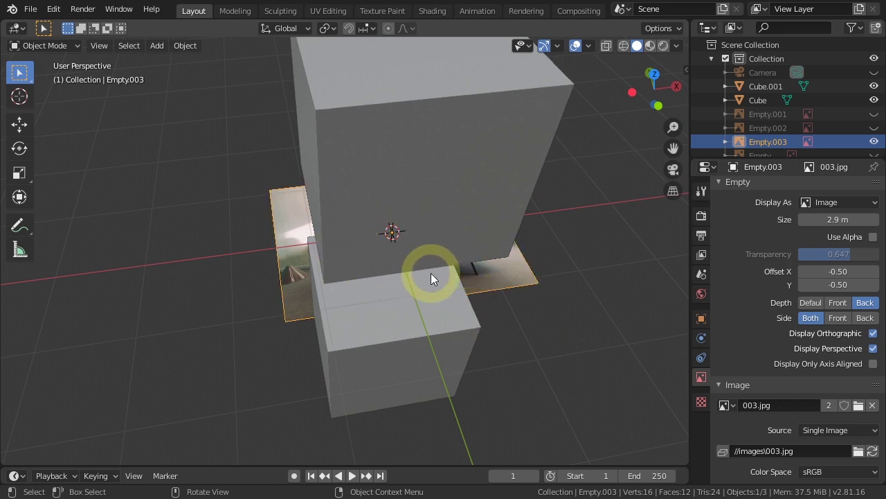
middle_click_drag(392, 344, 417, 332)
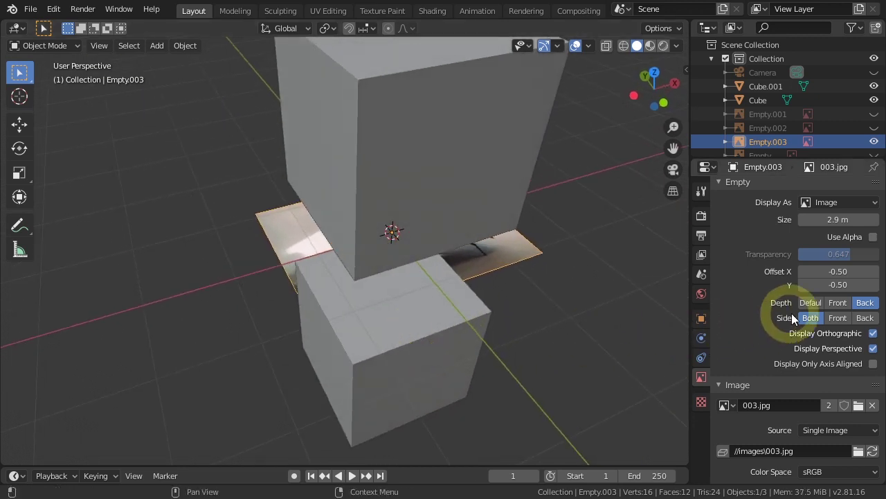
Return the image Depth to Default and hide Cube and Cube.001.
left_click(810, 302)
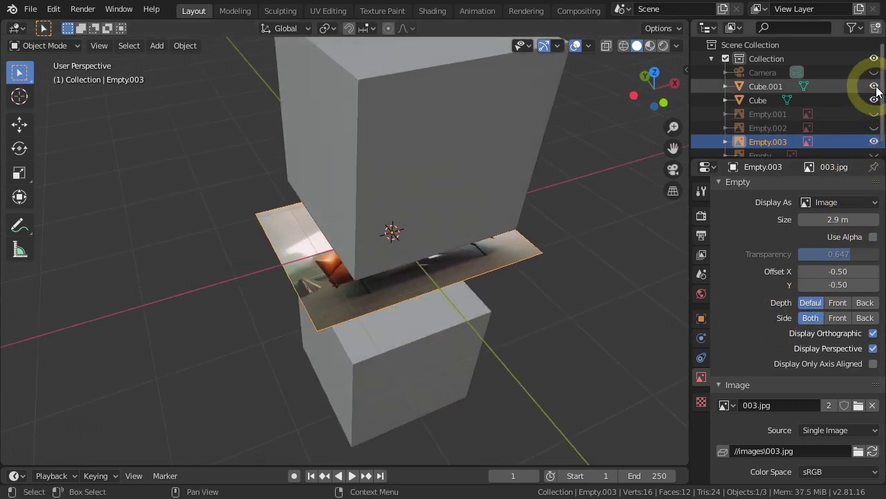
left_click_drag(873, 87, 873, 100)
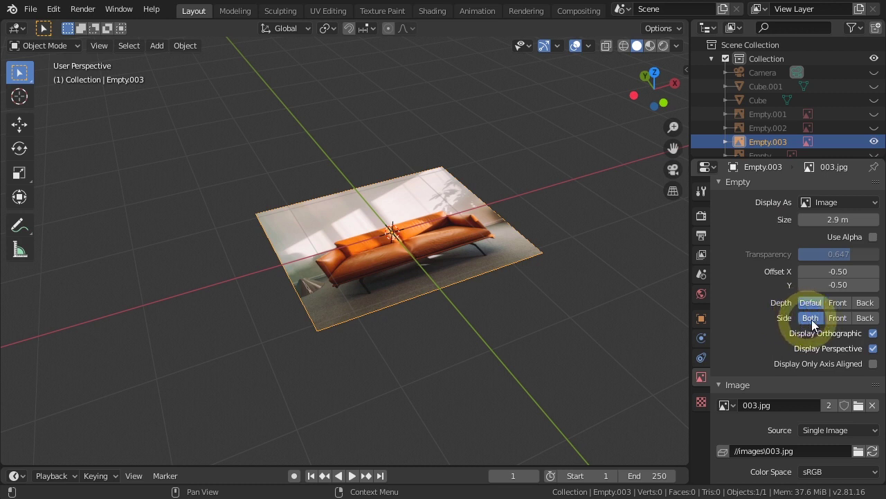
middle_click_drag(453, 286, 620, 325)
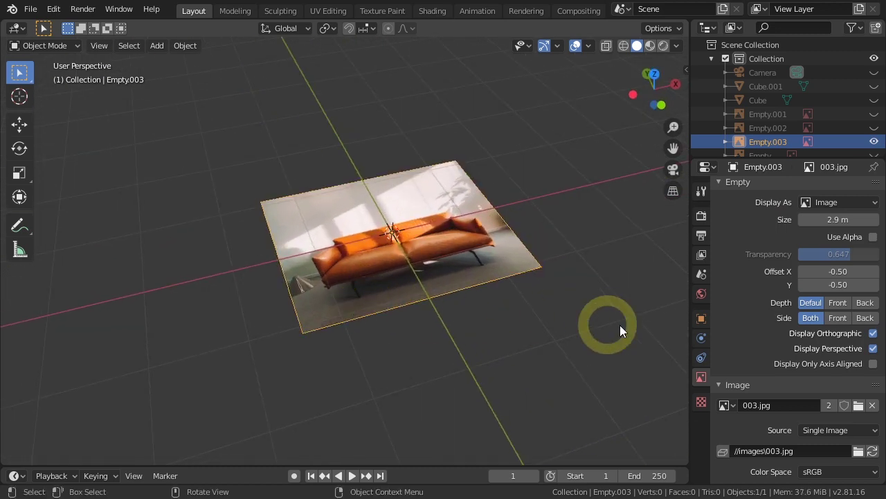
Test the image Side as Front, then Back, and finally set it to Both.
left_click(837, 318)
left_click(471, 218)
left_click(434, 258)
middle_click_drag(410, 362, 346, 248)
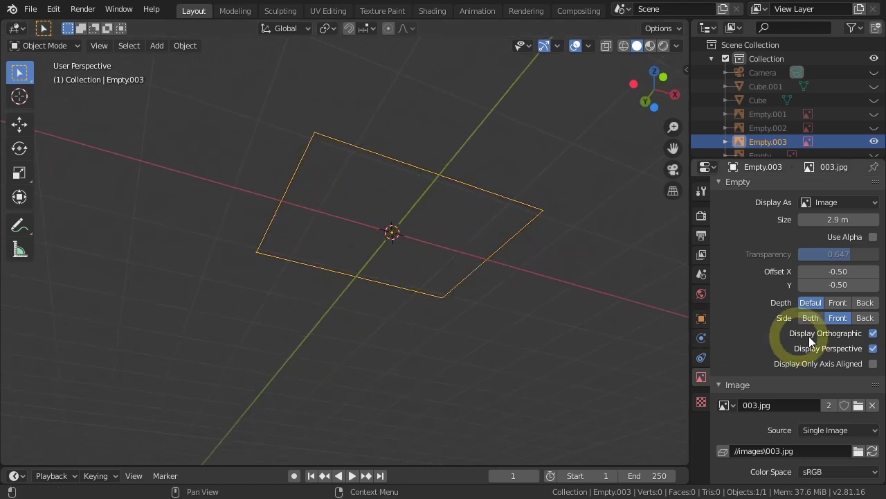
left_click(866, 318)
middle_click_drag(487, 288, 422, 382)
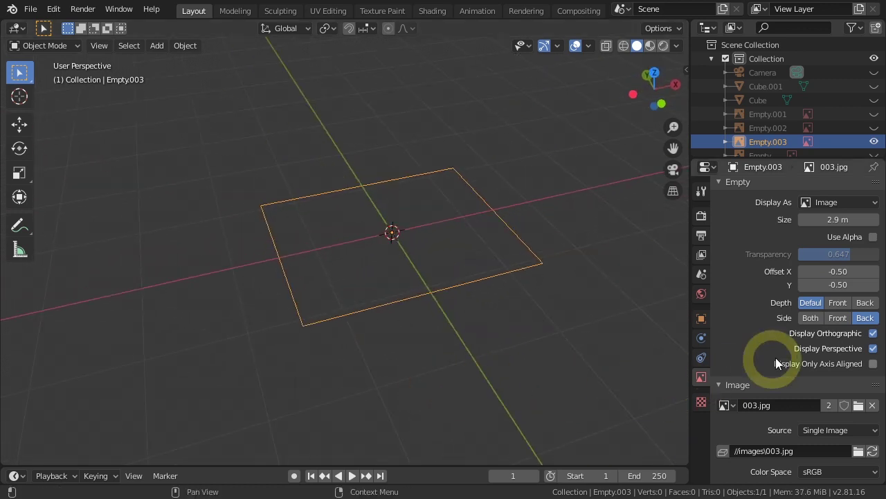
left_click(811, 318)
middle_click_drag(591, 311, 511, 339)
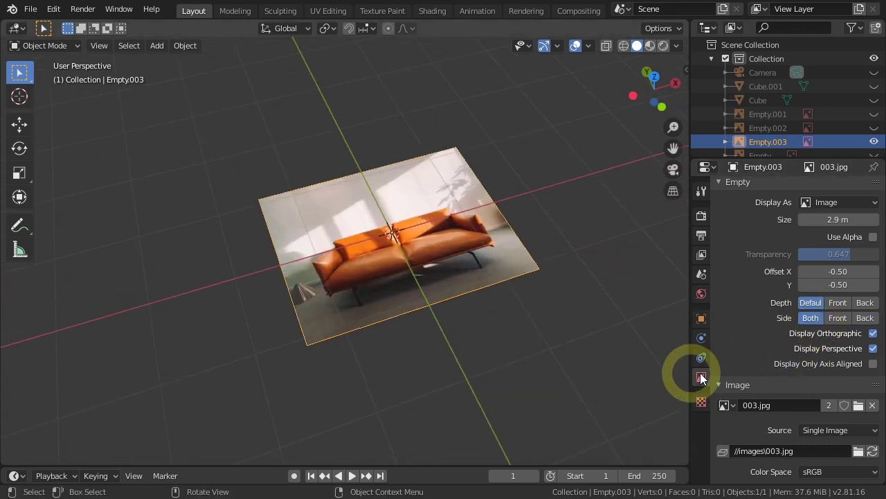
left_click(843, 334)
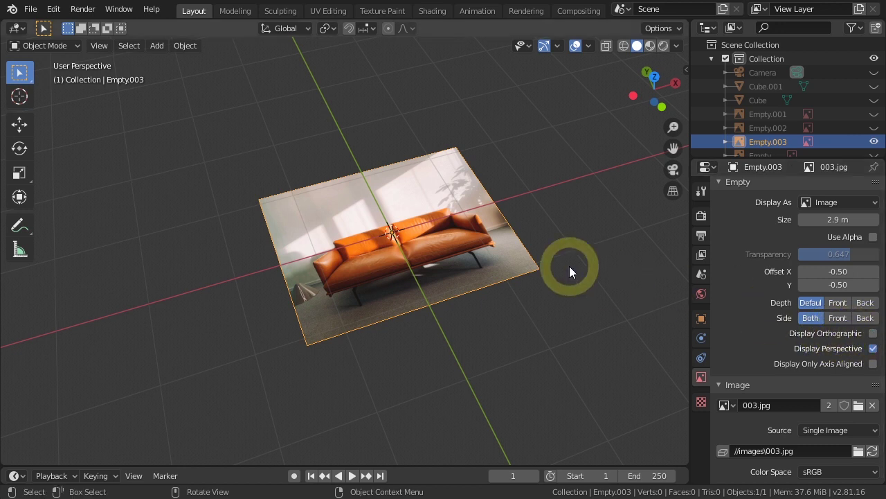
left_click(674, 192)
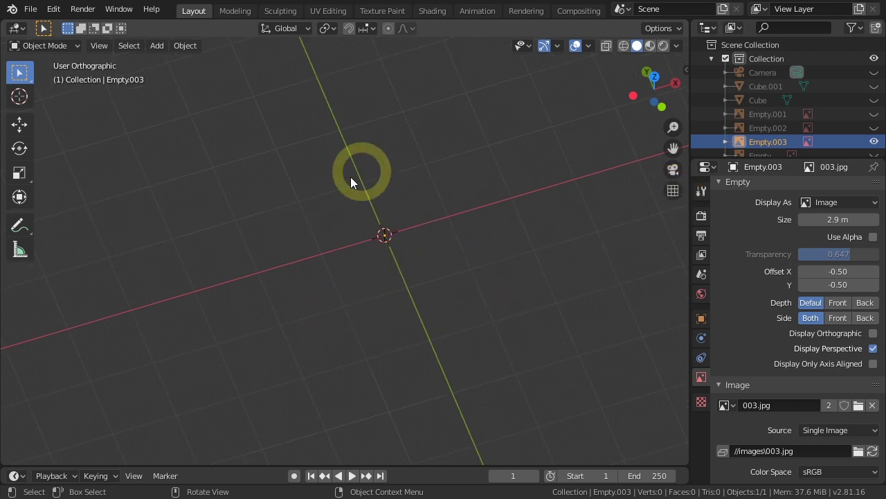
left_click(873, 334)
left_click(874, 334)
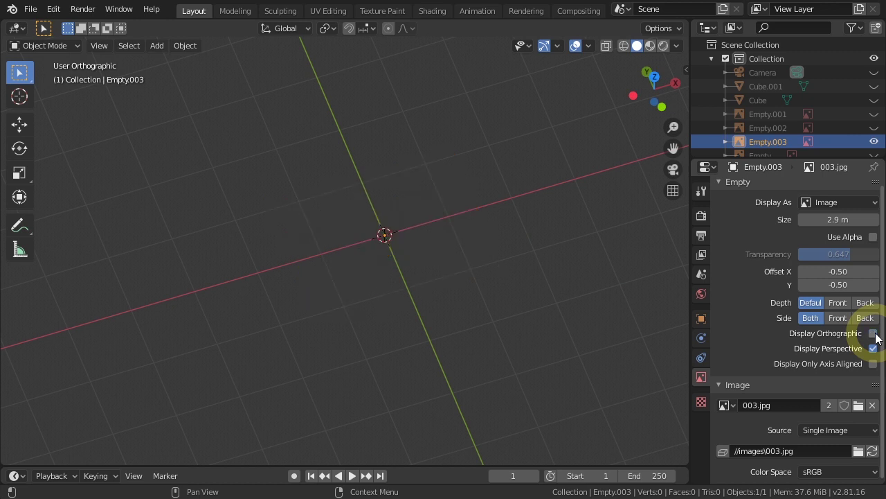
left_click(873, 334)
left_click(673, 191)
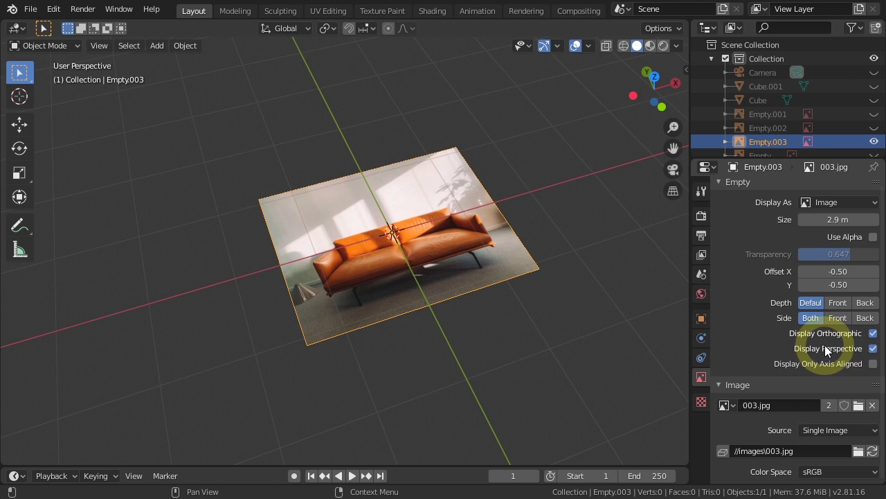
left_click(873, 350)
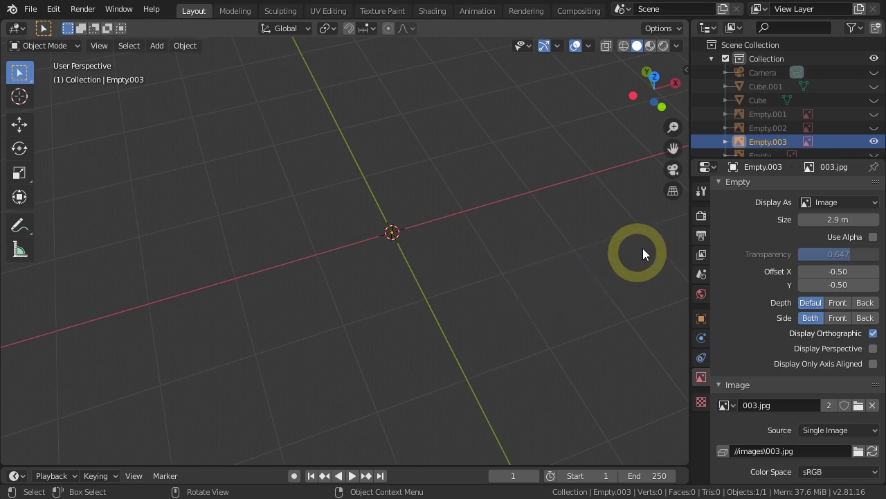
left_click(672, 195)
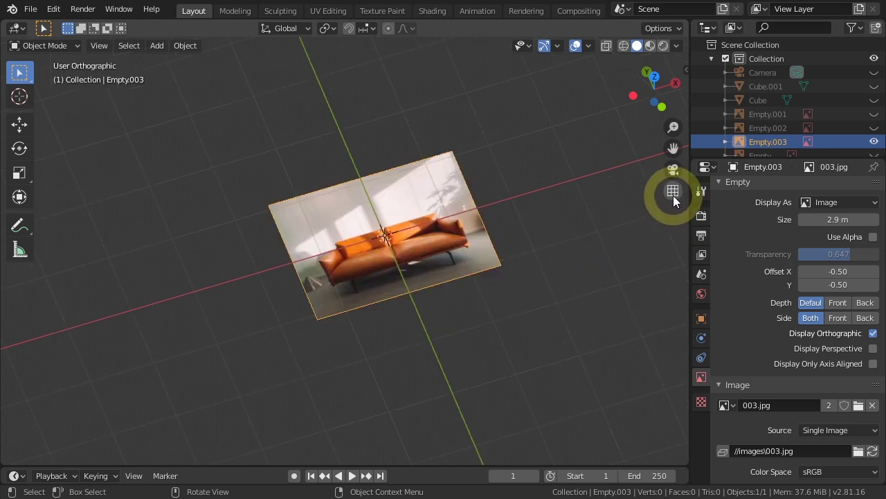
left_click(673, 195)
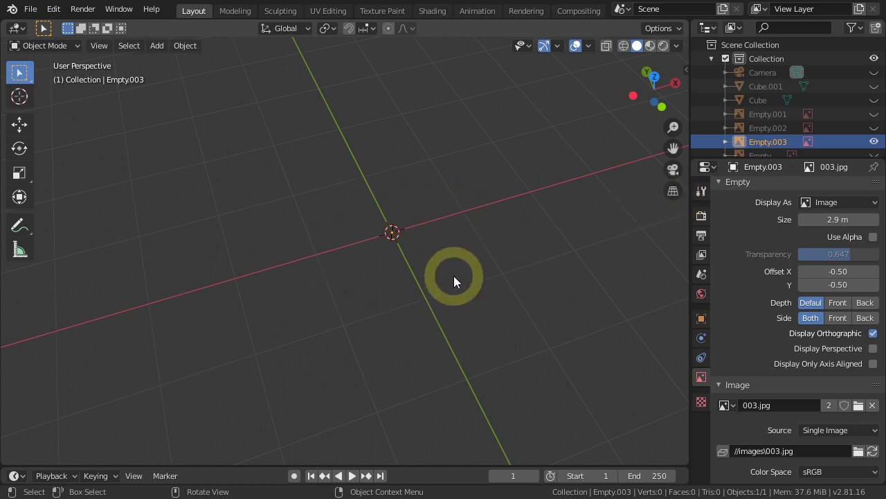
left_click(873, 348)
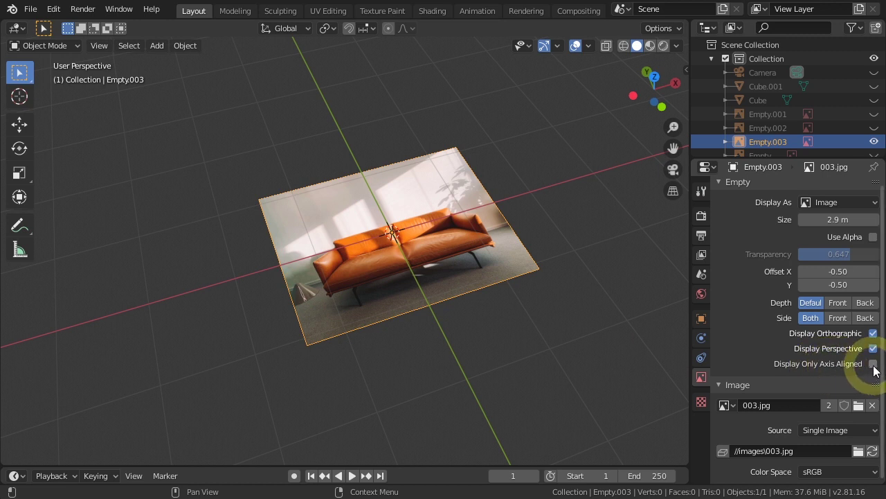
left_click(873, 368)
middle_click_drag(512, 325, 497, 337)
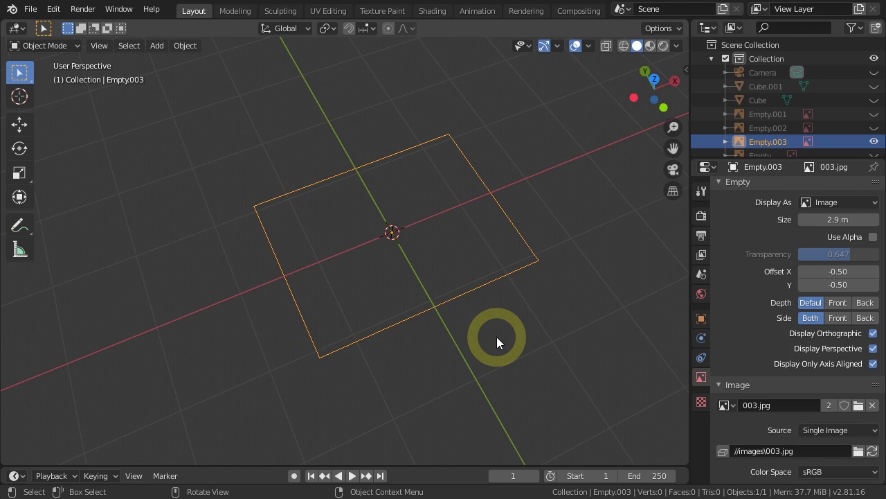
key("KP_7")
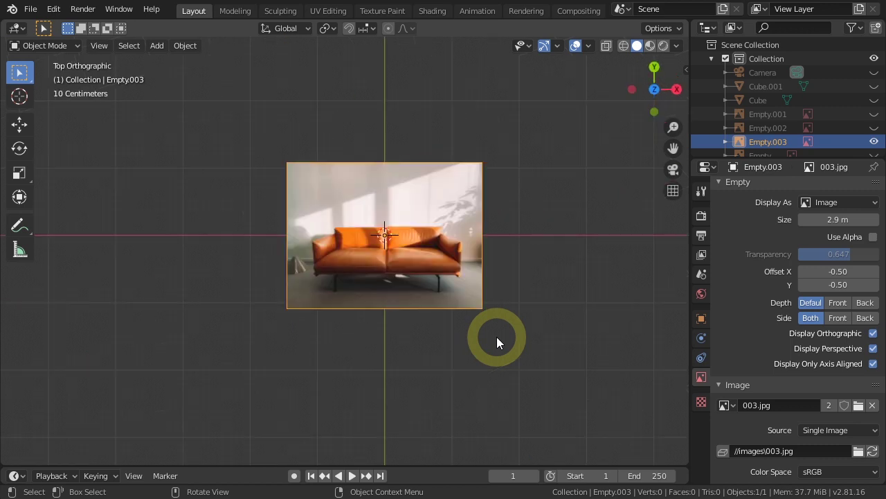
middle_click_drag(475, 345, 439, 305)
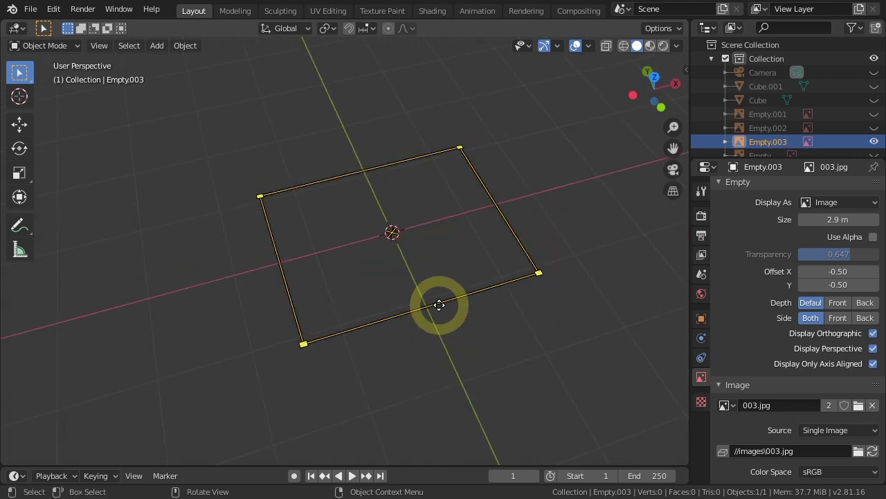
key("KP_7")
middle_click_drag(439, 302, 478, 357, "shift")
scroll(478, 357, "down", 4)
middle_click_drag(445, 382, 520, 273)
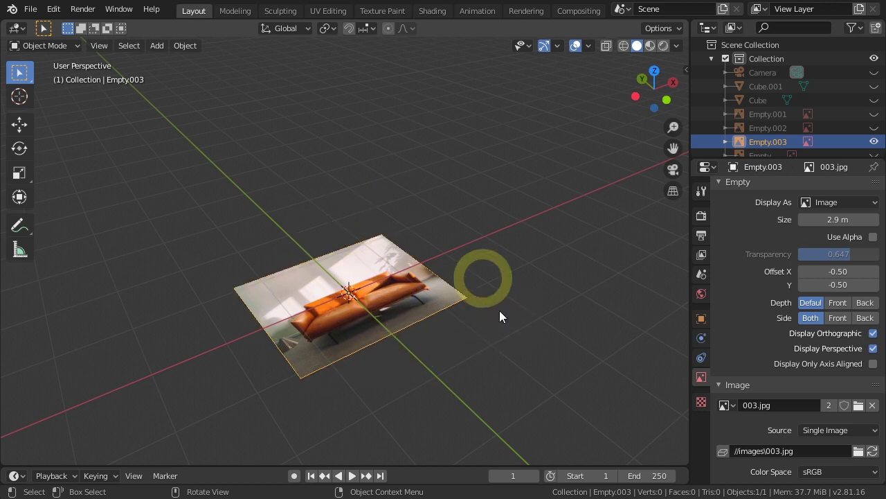
middle_click_drag(439, 351, 413, 337)
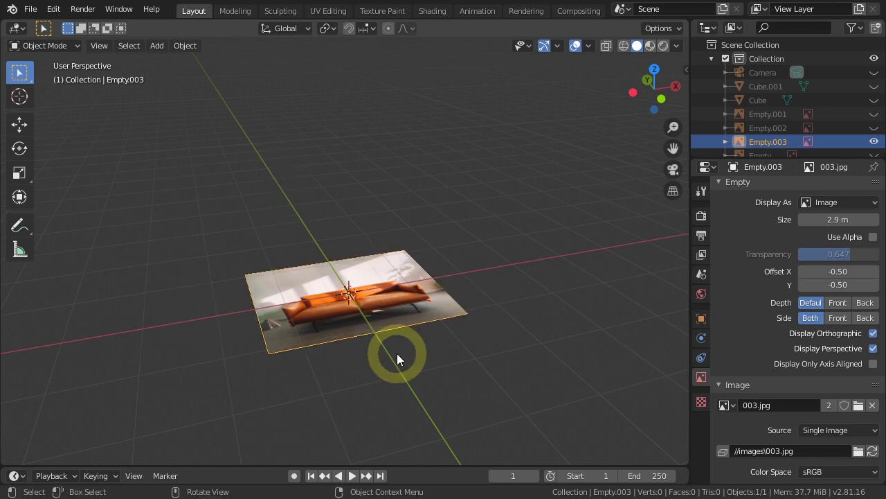
Rotate the sofa image empty 90° on X to stand it upright.
left_click(362, 310)
middle_click_drag(348, 297, 332, 281)
middle_click_drag(396, 362, 518, 358)
key("r")
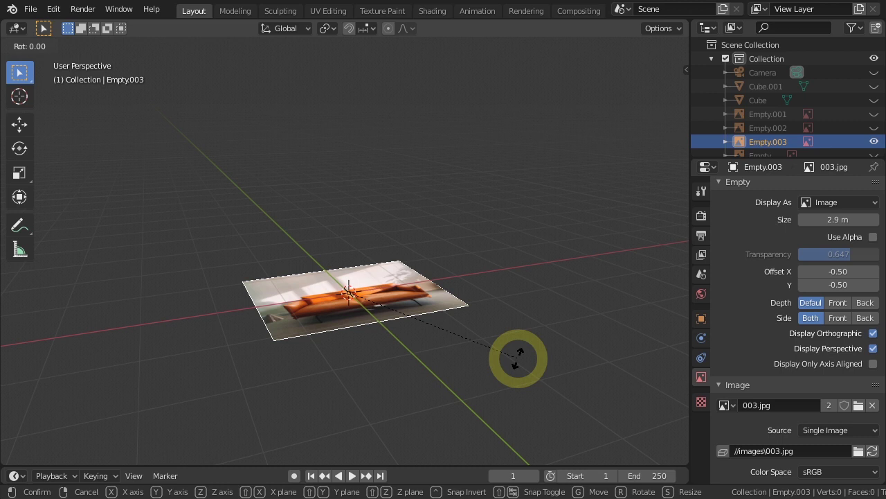
type("x90")
key("Return")
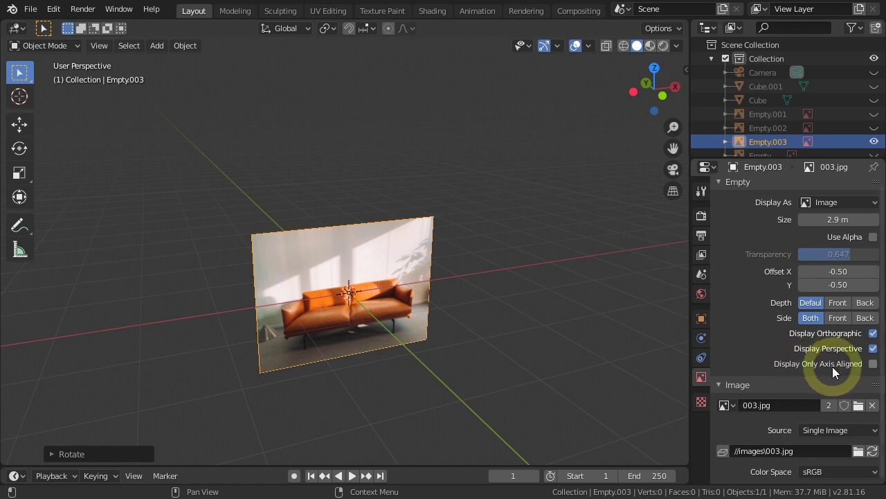
Show the image only when axis-aligned, checking it in front view.
left_click(867, 365)
mouse_move(623, 370)
middle_mouse_down()
mouse_move(301, 358)
mouse_move(459, 356)
middle_mouse_up()
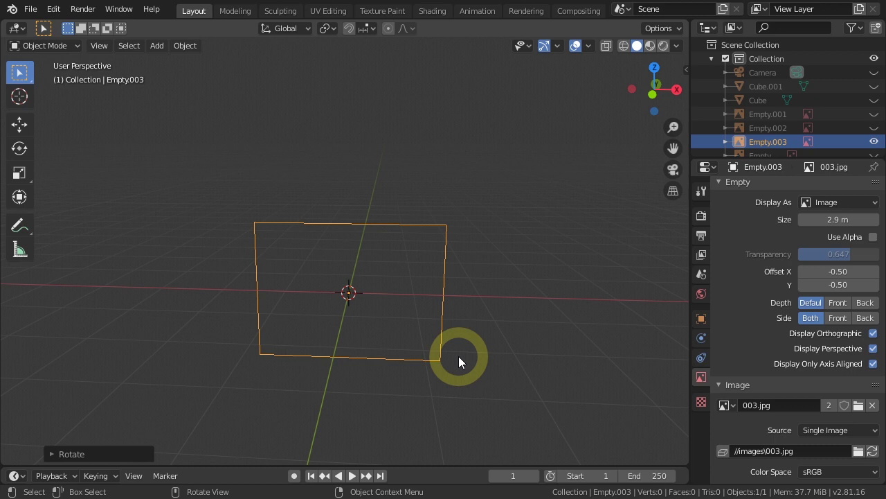
key("KP_1")
middle_click_drag(536, 332, 481, 365)
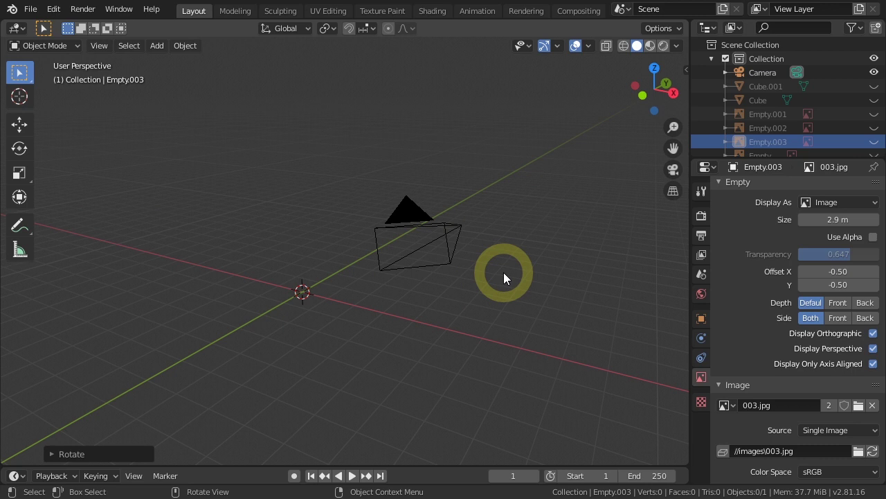
Add a Background Images slot to the camera and open the file browser.
left_click(414, 217)
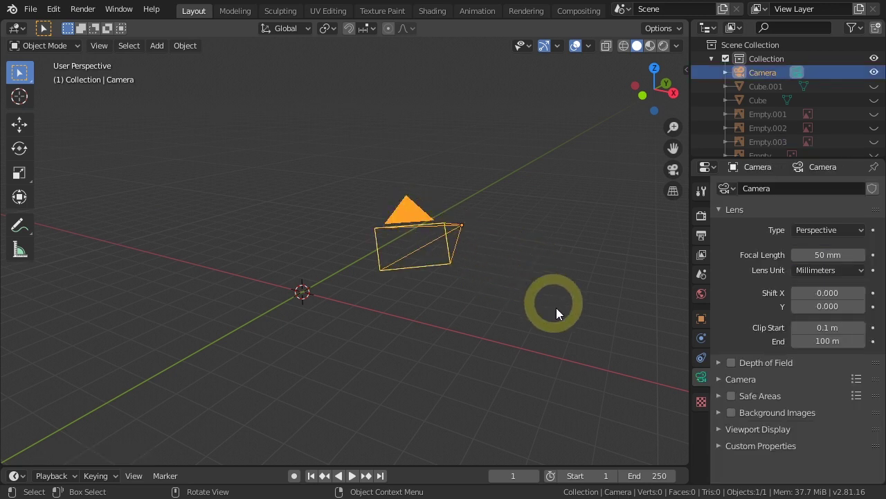
left_click(719, 411)
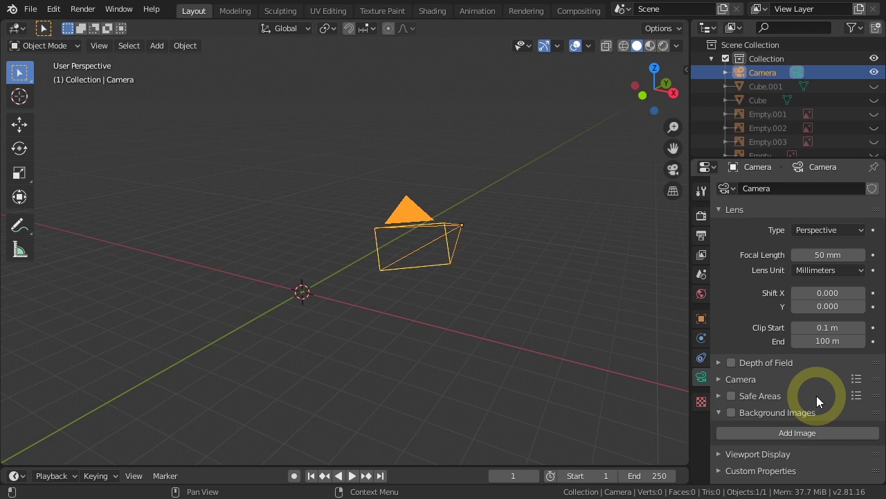
left_click(786, 432)
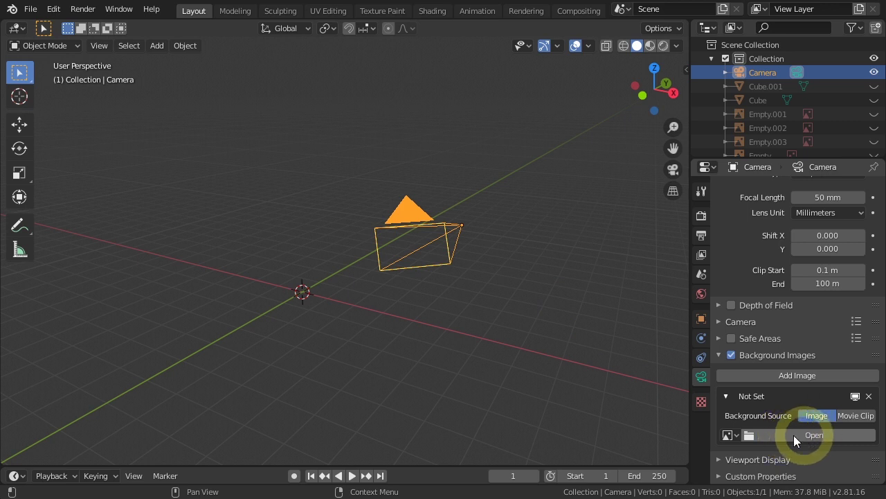
left_click(793, 435)
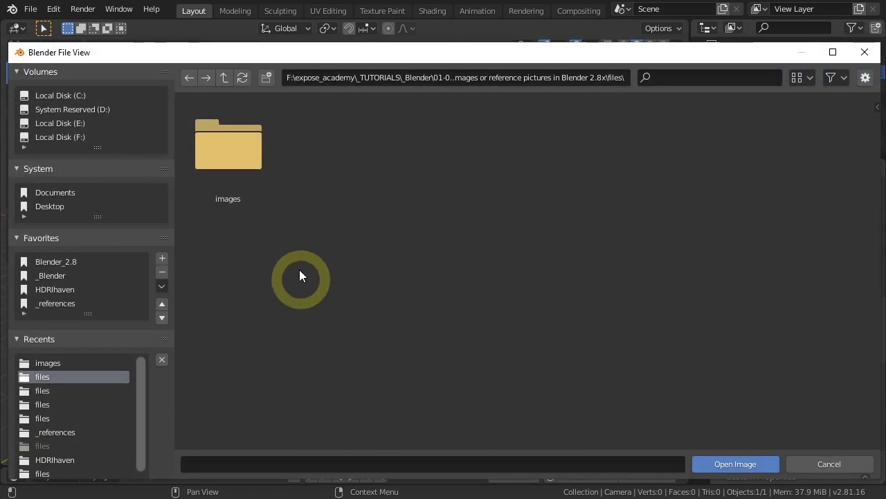
Load 002.jpg from the images folder as the camera background image.
double_click(239, 166)
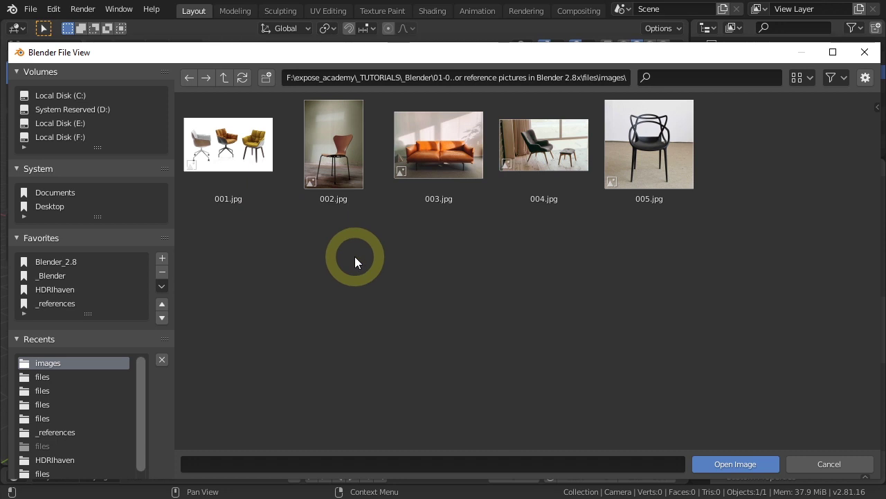
left_click(333, 171)
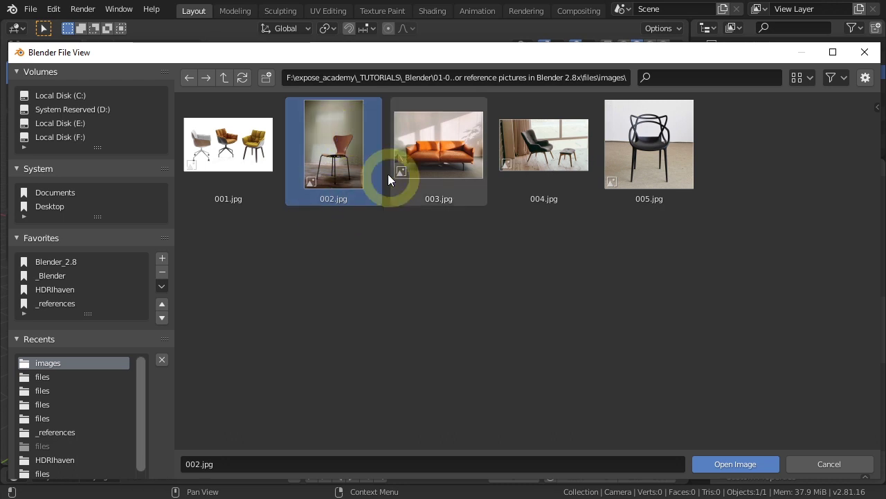
left_click(732, 464)
scroll(762, 409, "down", 6)
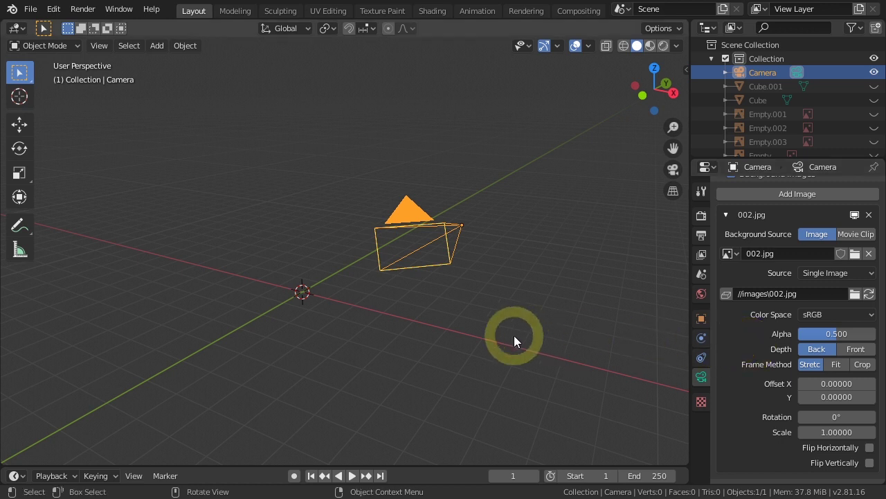
In camera view, set background alpha 0.421, Depth Back, and Frame Method Fit.
key("KP_0")
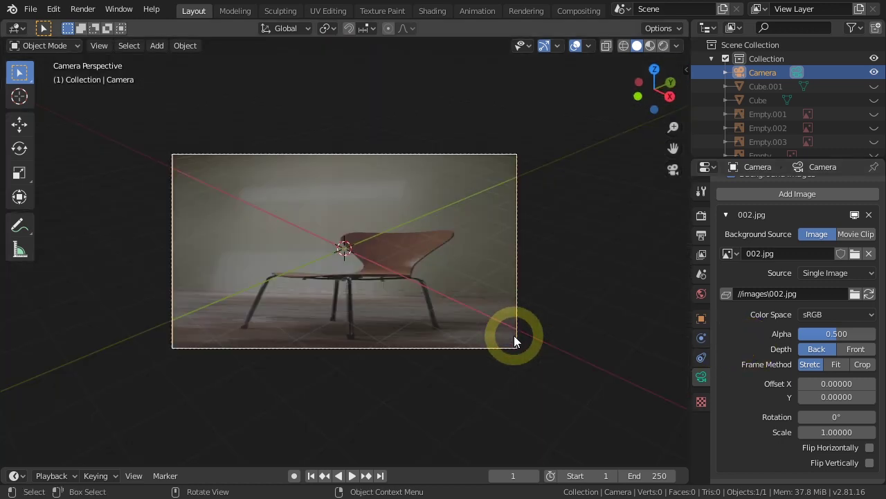
left_click(514, 335)
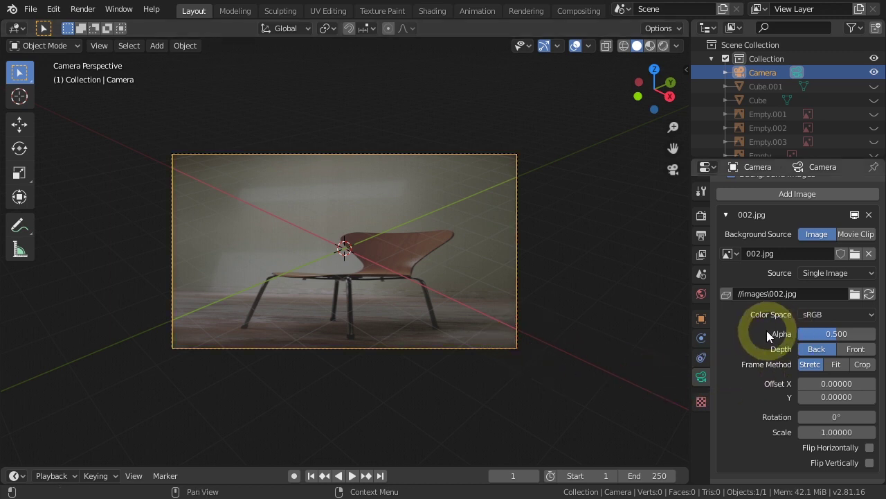
mouse_move(814, 334)
left_mouse_down()
mouse_move(871, 333)
mouse_move(768, 335)
mouse_move(831, 336)
mouse_move(817, 338)
left_mouse_up()
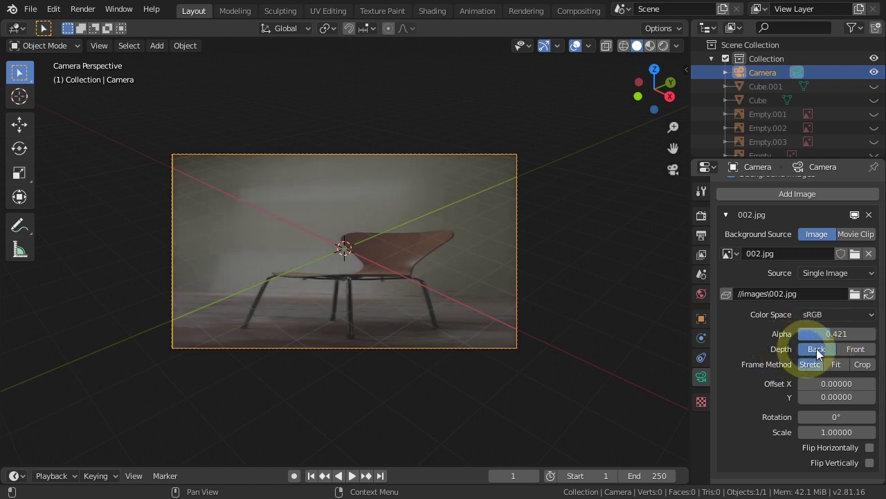
left_click(853, 350)
left_click(825, 349)
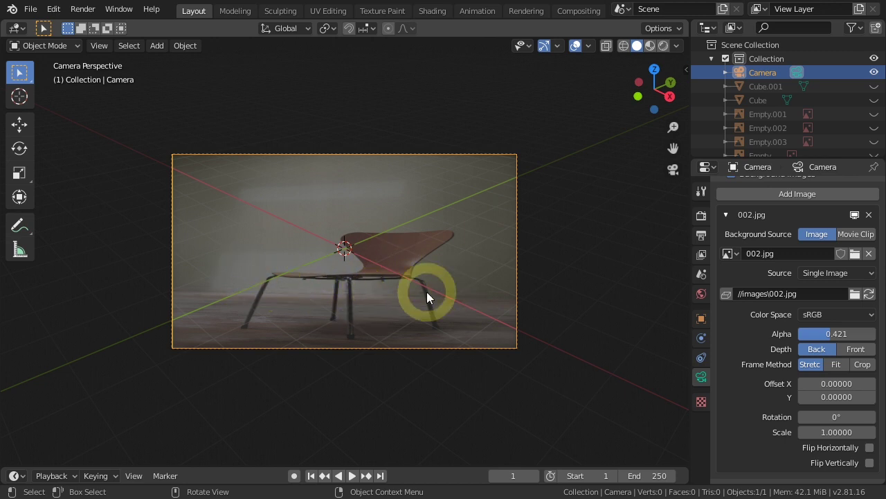
left_click(835, 364)
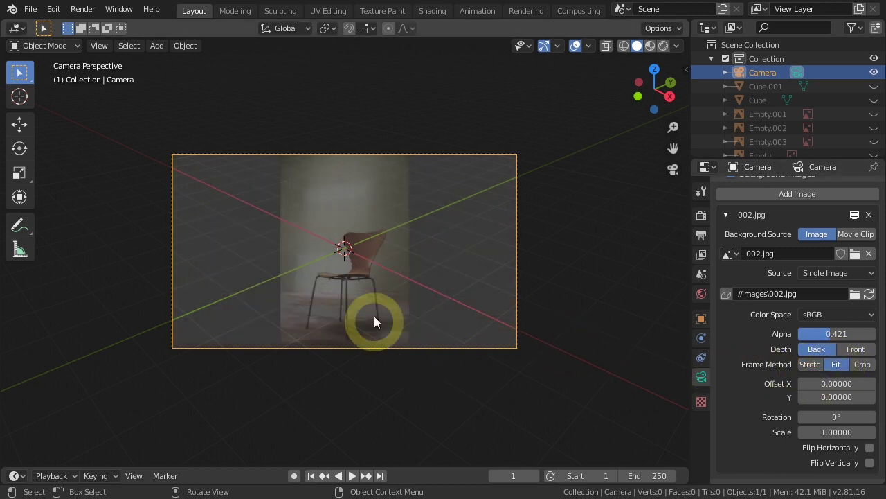
scroll(348, 296, "up", 1)
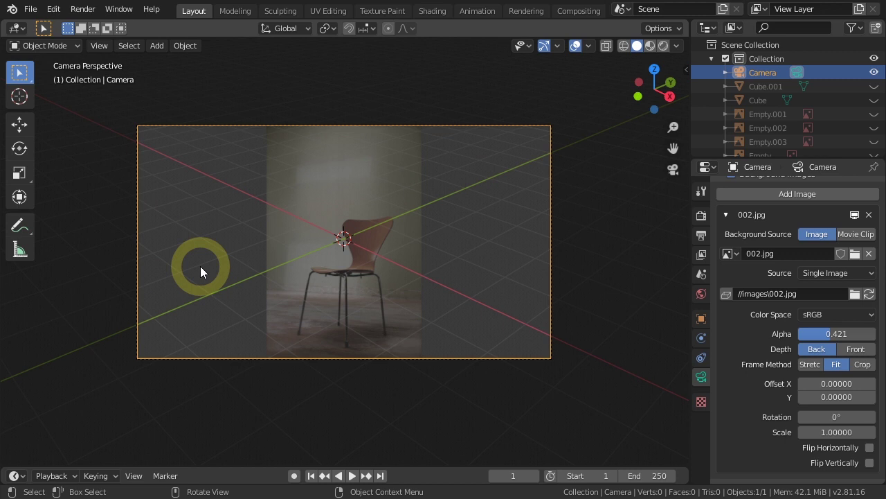
Switch the background to Crop framing, test Offset X, and tilt it to -5.2°.
left_click(863, 365)
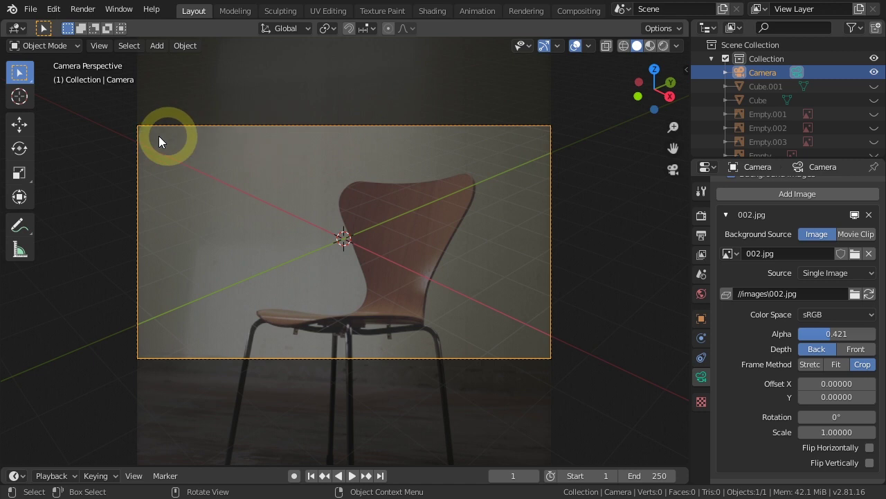
scroll(437, 352, "down", 1)
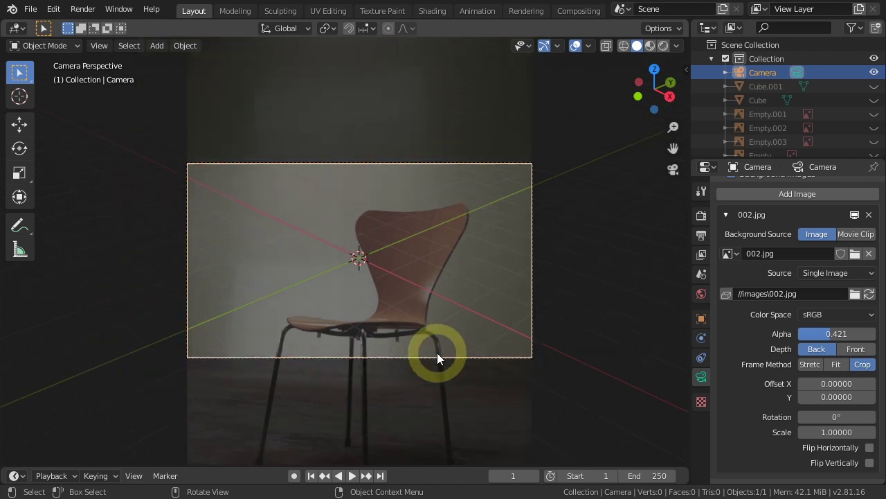
scroll(437, 353, "down", 1)
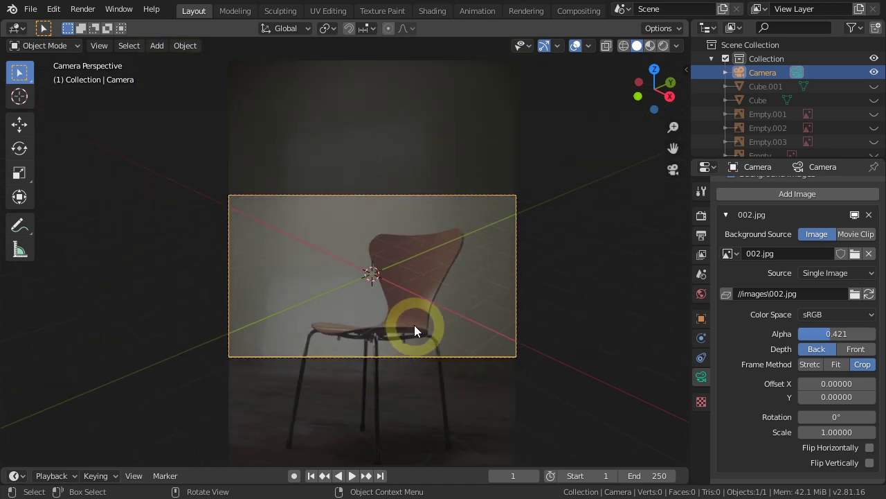
scroll(411, 320, "up", 1)
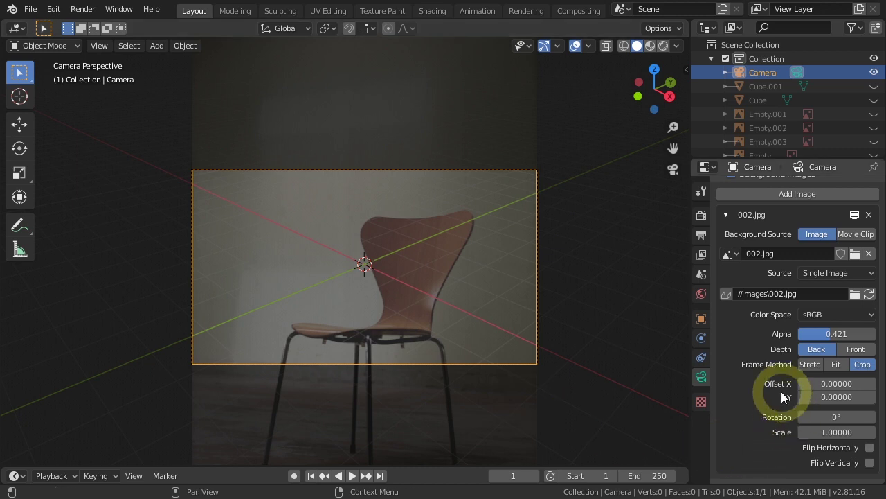
mouse_move(831, 385)
left_mouse_down()
mouse_move(776, 381)
mouse_move(831, 386)
mouse_move(796, 384)
mouse_move(788, 394)
mouse_move(838, 386)
left_mouse_up()
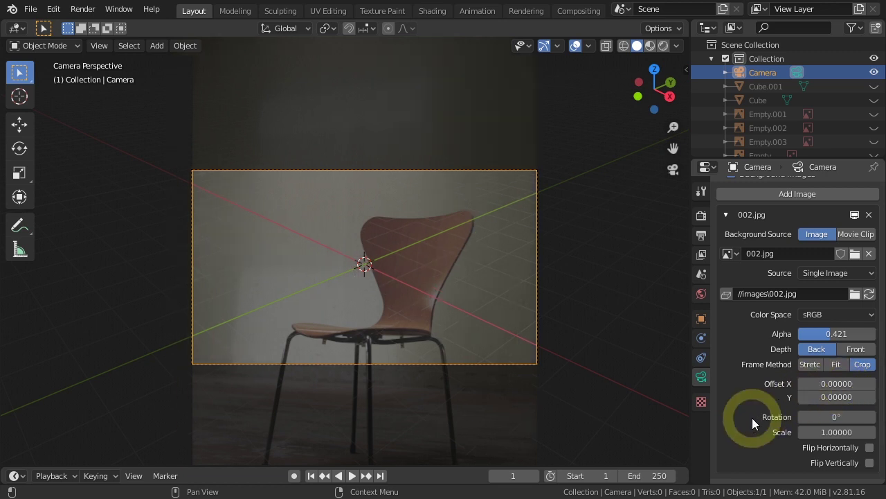
scroll(752, 418, "down", 1)
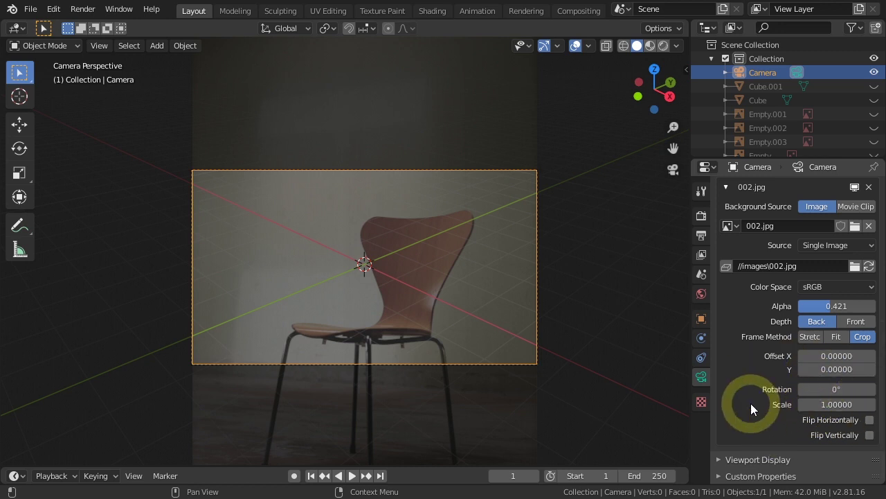
left_click_drag(825, 389, 761, 408)
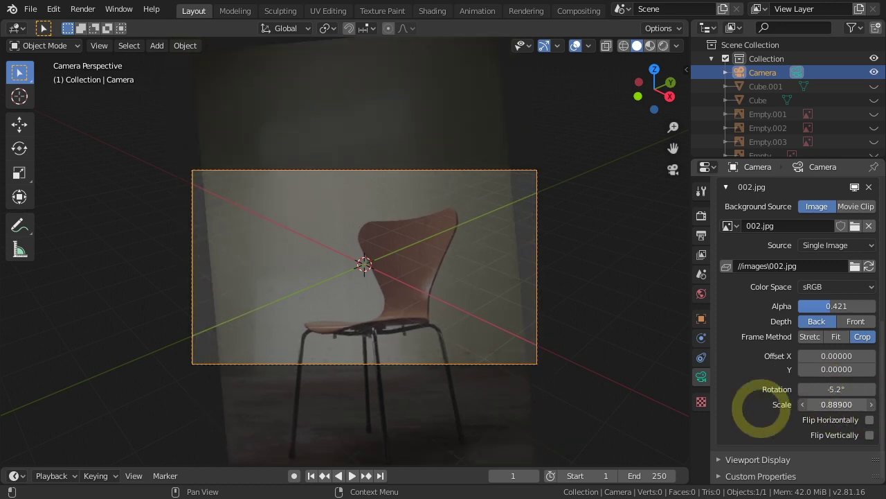
left_click(870, 420)
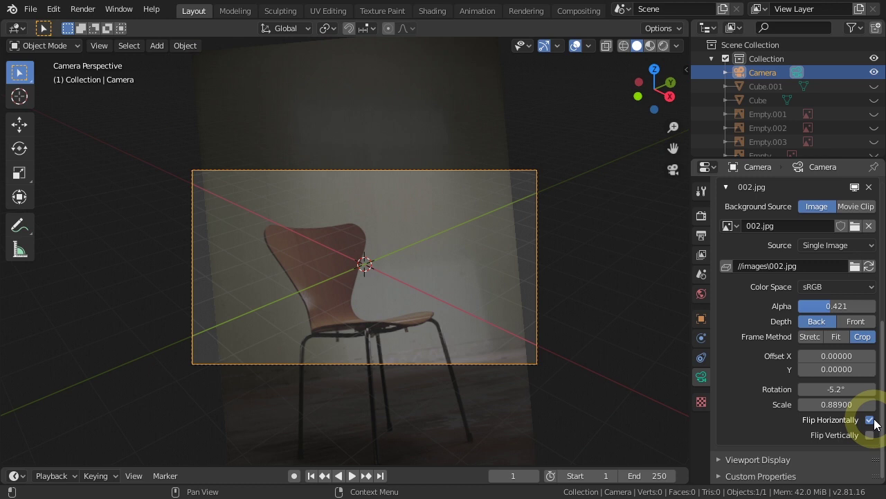
left_click(871, 420)
left_click(870, 435)
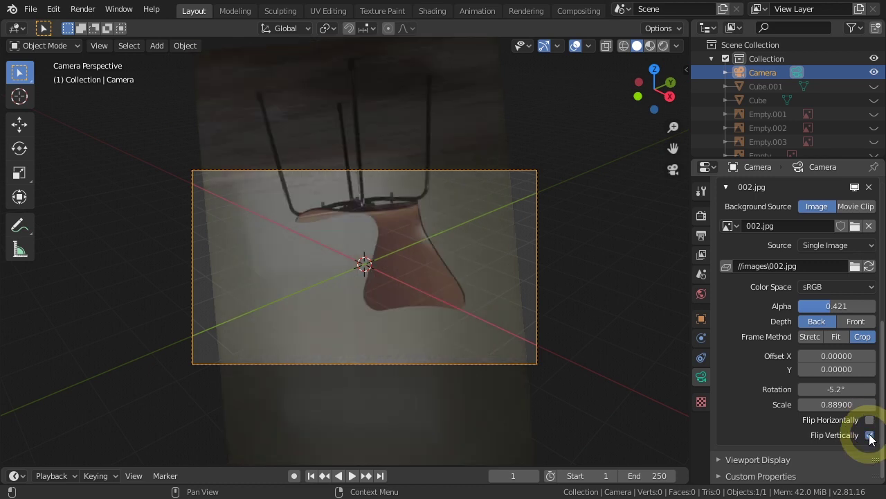
left_click(870, 435)
scroll(316, 314, "down", 3)
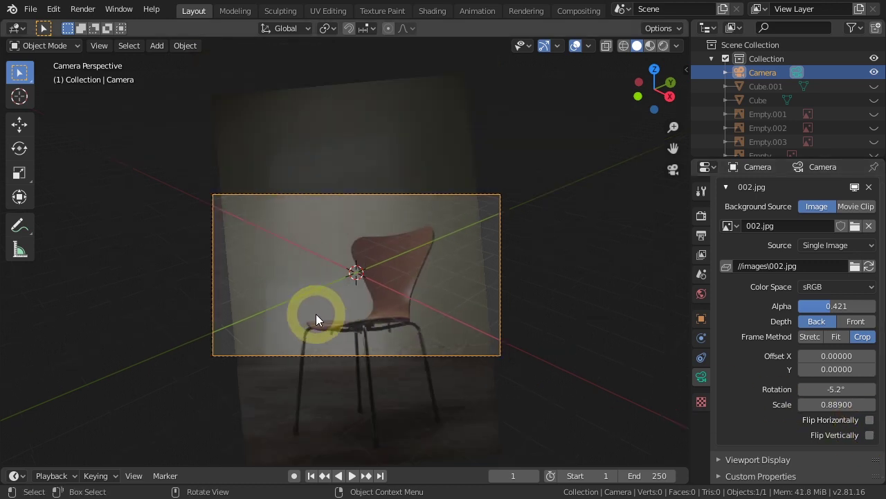
middle_click_drag(315, 329, 346, 335)
scroll(299, 322, "down", 4)
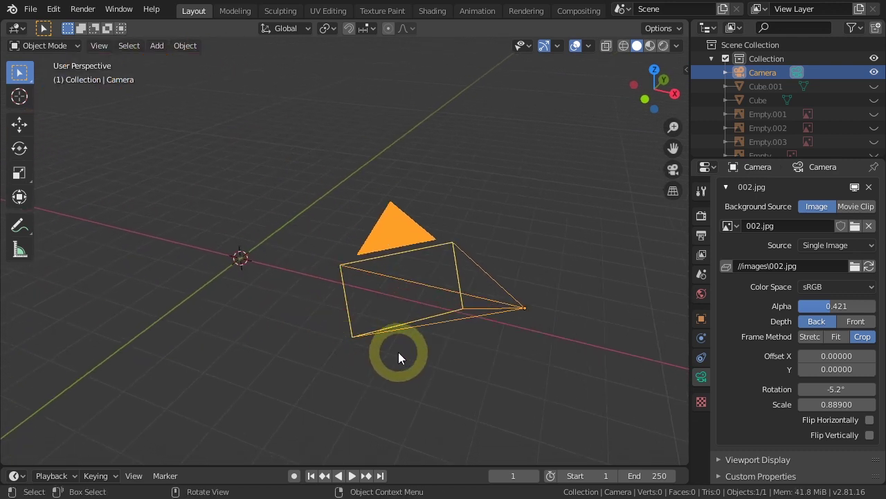
Select the camera and view through it to show the cropped, tilted 002.jpg chair background.
left_click(401, 324)
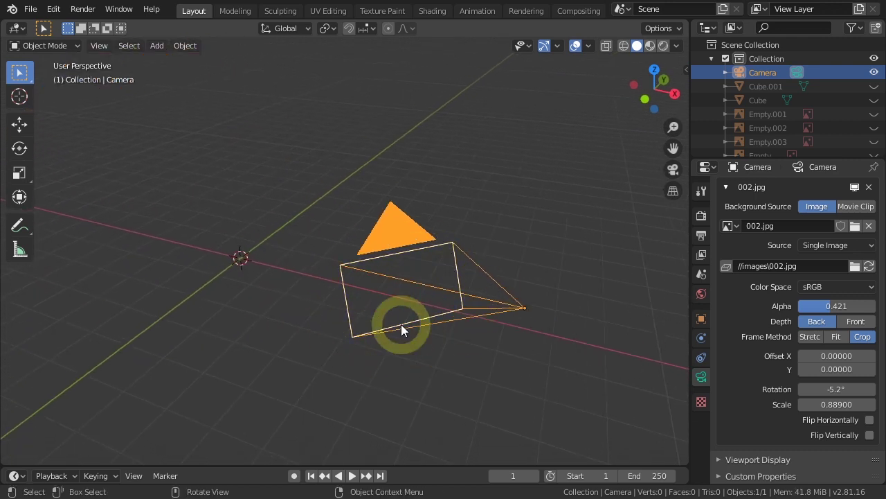
key("KP_0")
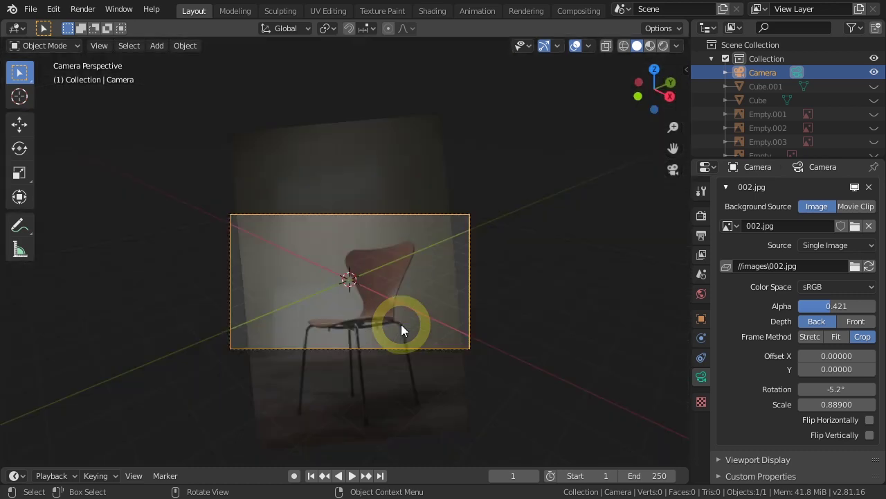